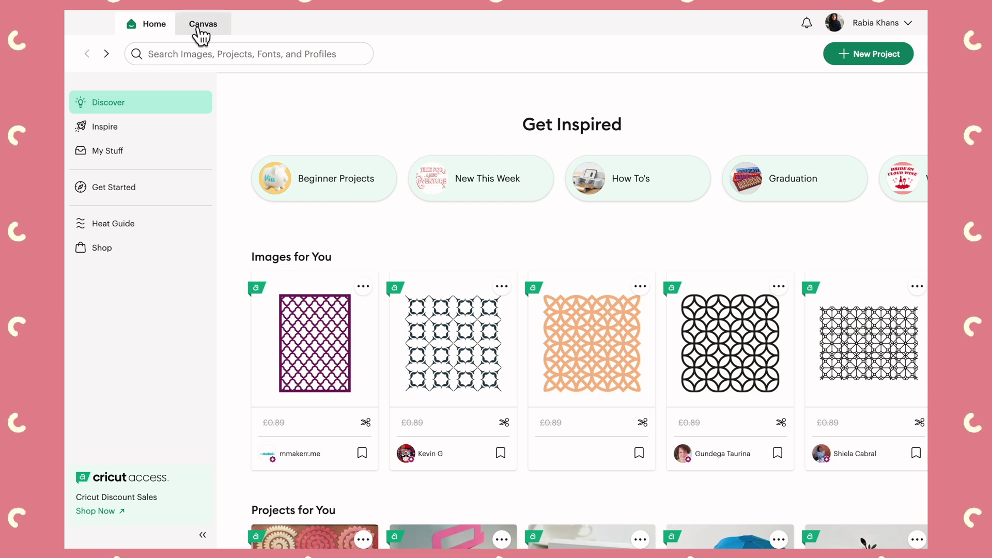
Step: Open a blank canvas and view the list of Cricut machines the project can be set up for
{"action": "left_click", "coordinate": [200, 36]}
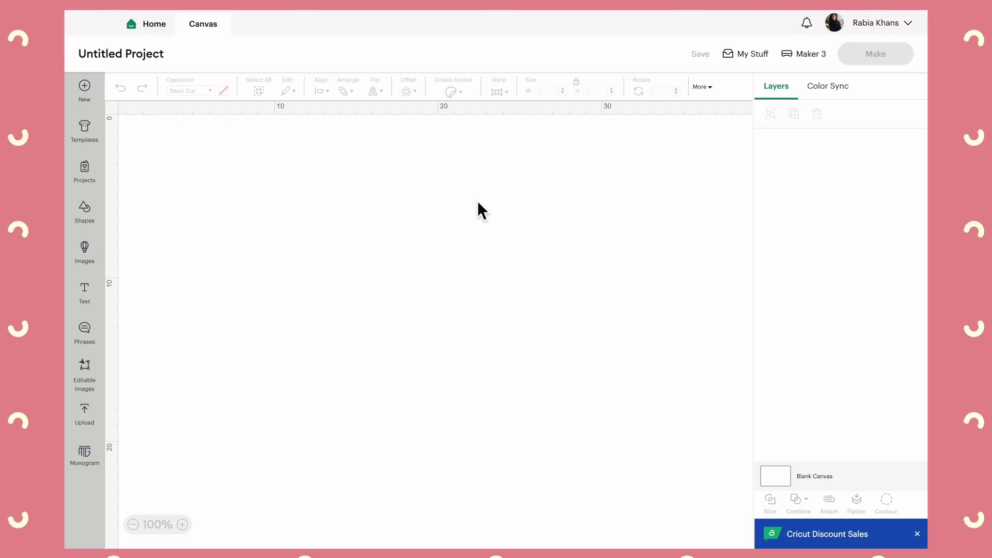
{"action": "left_click", "coordinate": [813, 58]}
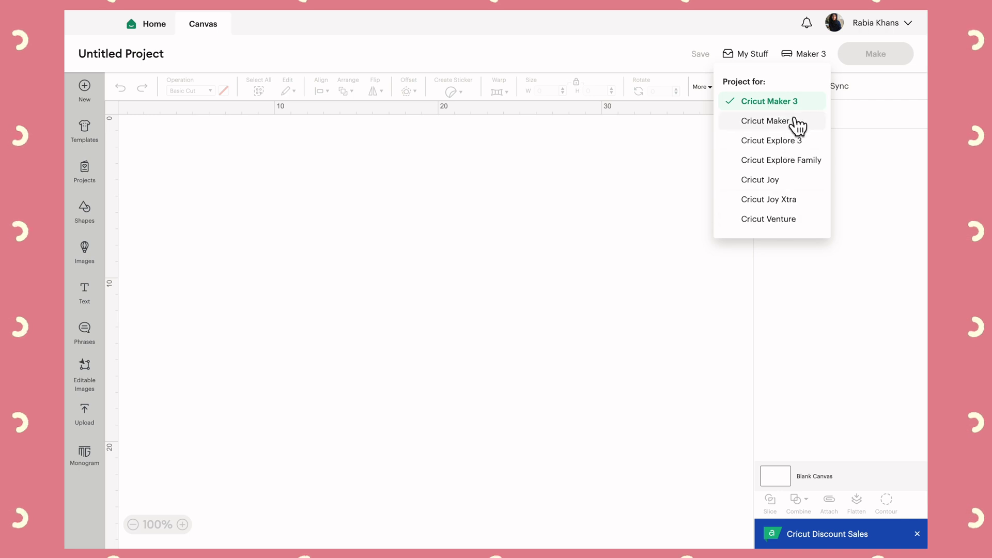
{"action": "left_click", "coordinate": [757, 184]}
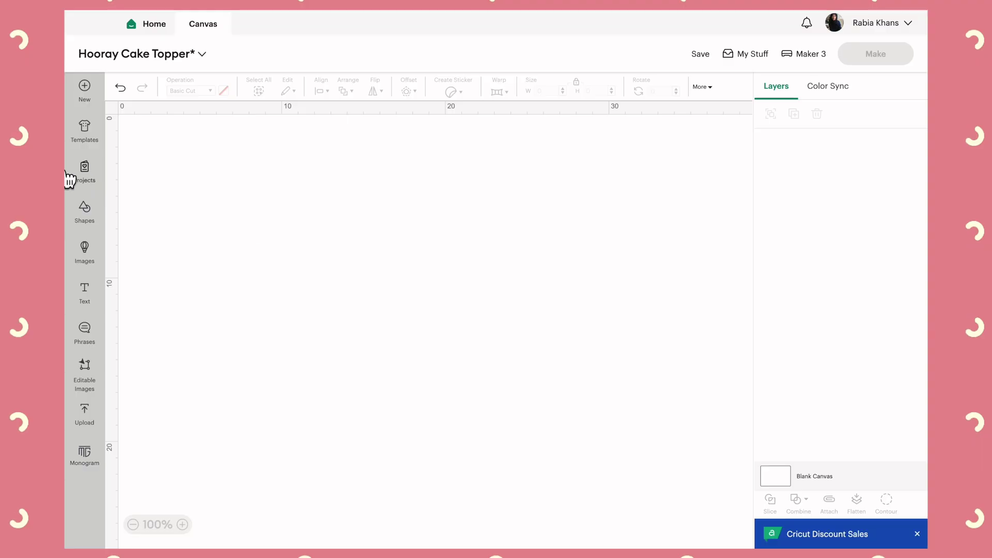
Step: Open the ready-made project library and search it for "cake topper"
{"action": "left_click", "coordinate": [96, 173]}
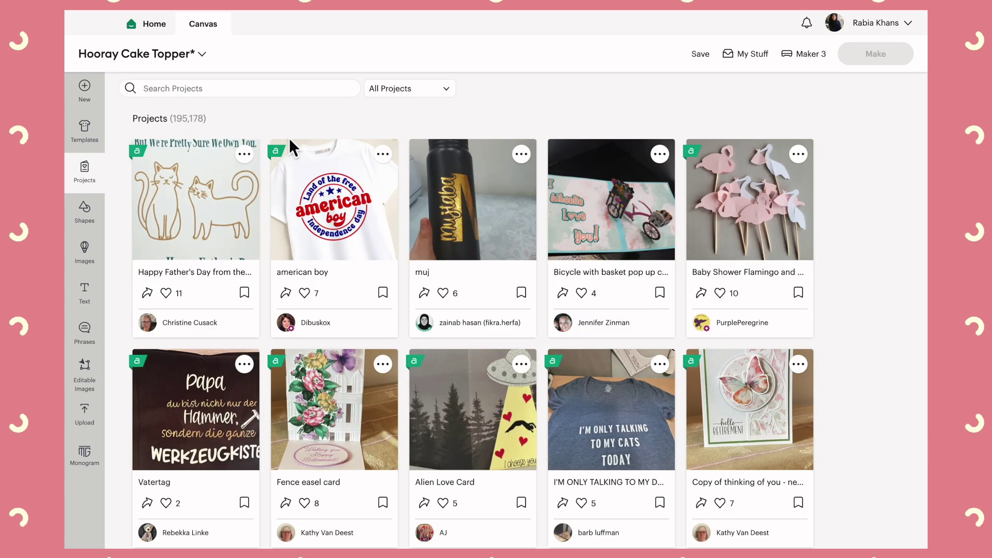
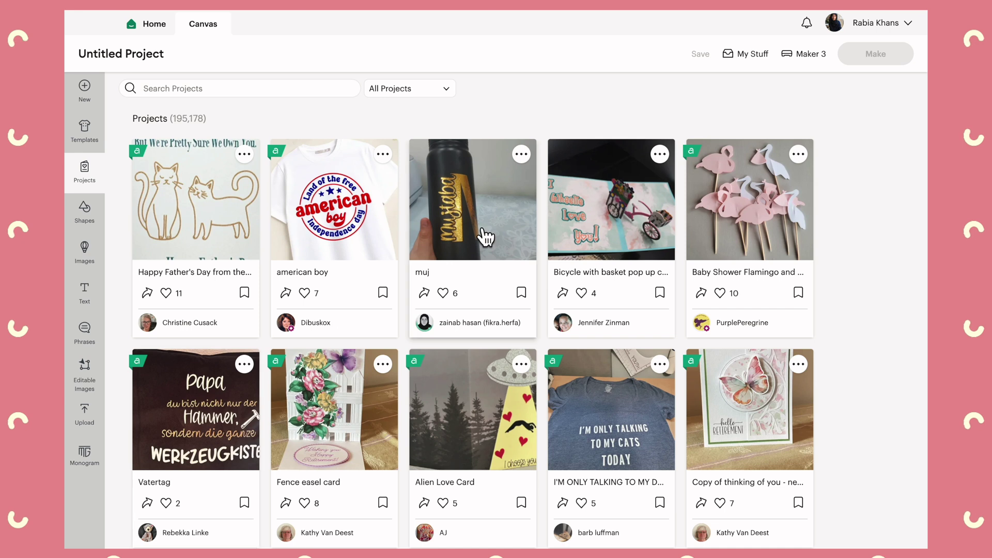
{"action": "scroll", "coordinate": [671, 284], "scroll_direction": "down", "scroll_amount": 6}
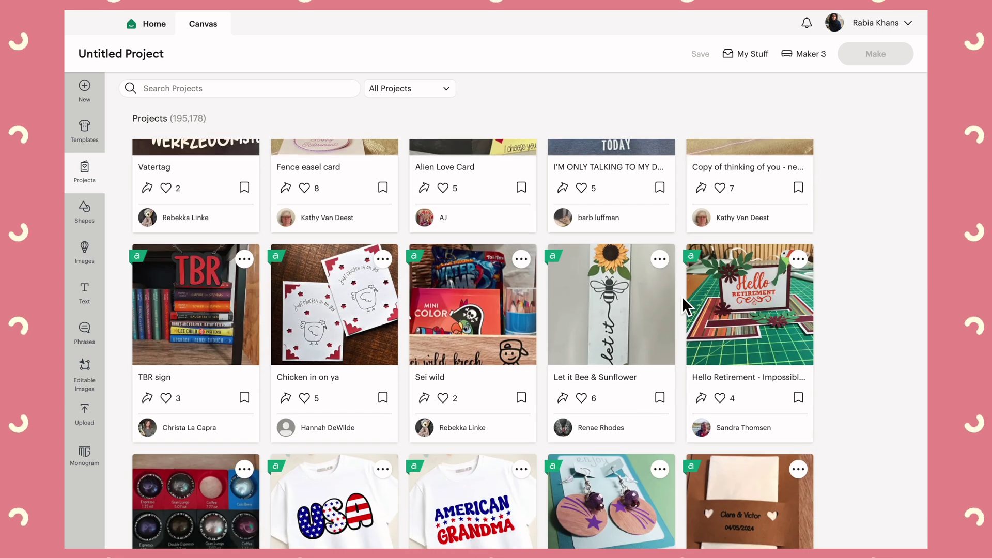
{"action": "scroll", "coordinate": [681, 297], "scroll_direction": "up", "scroll_amount": 6}
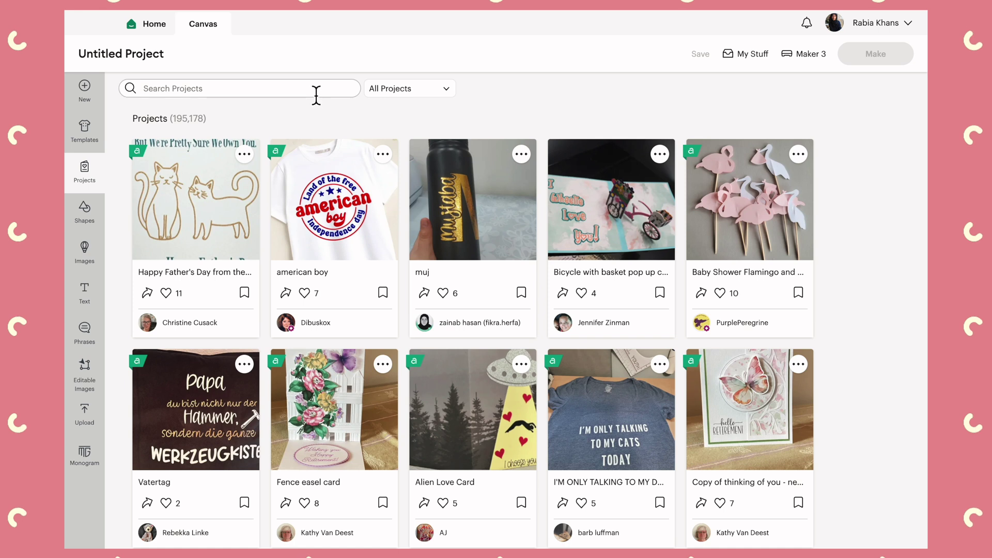
{"action": "left_click", "coordinate": [315, 95]}
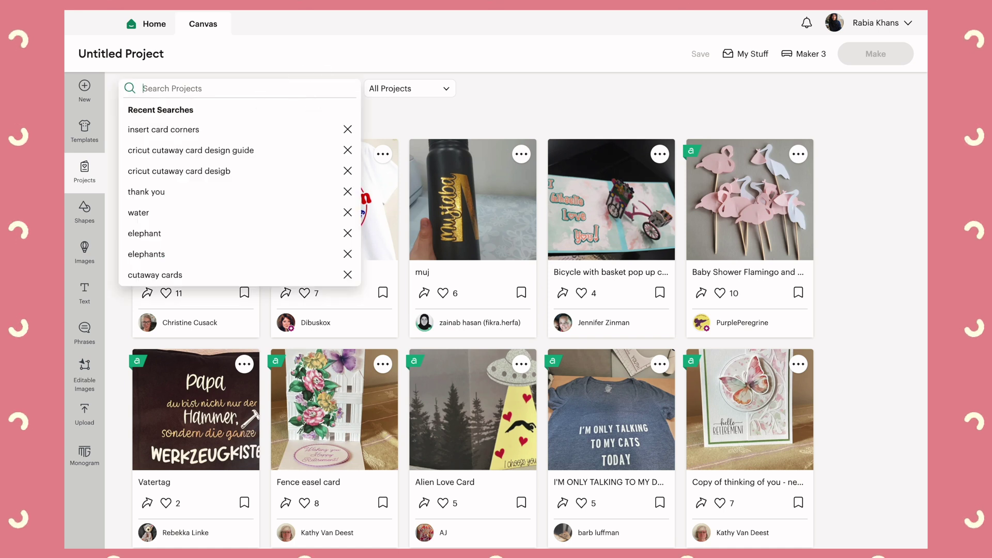
{"action": "type", "text": "cake topper"}
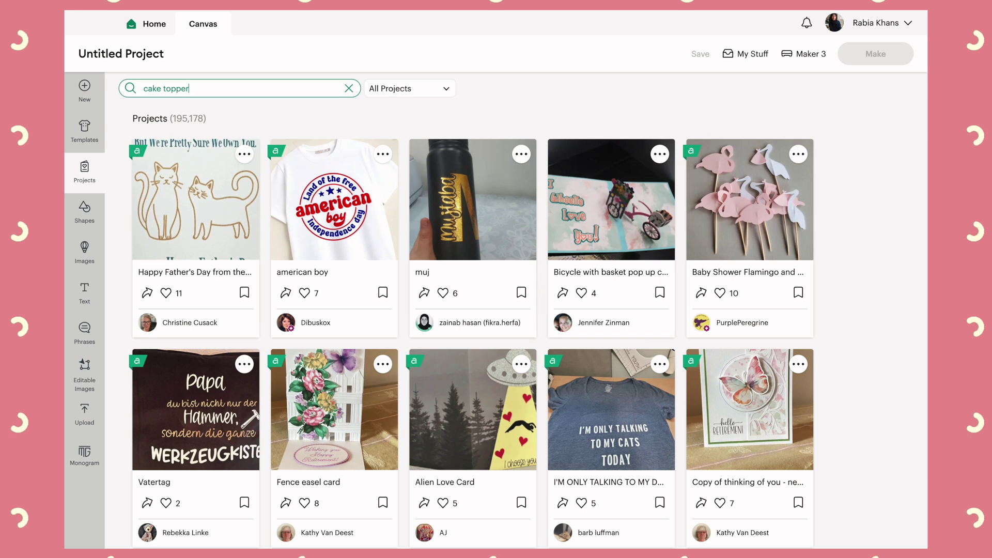
{"action": "key", "text": "Return"}
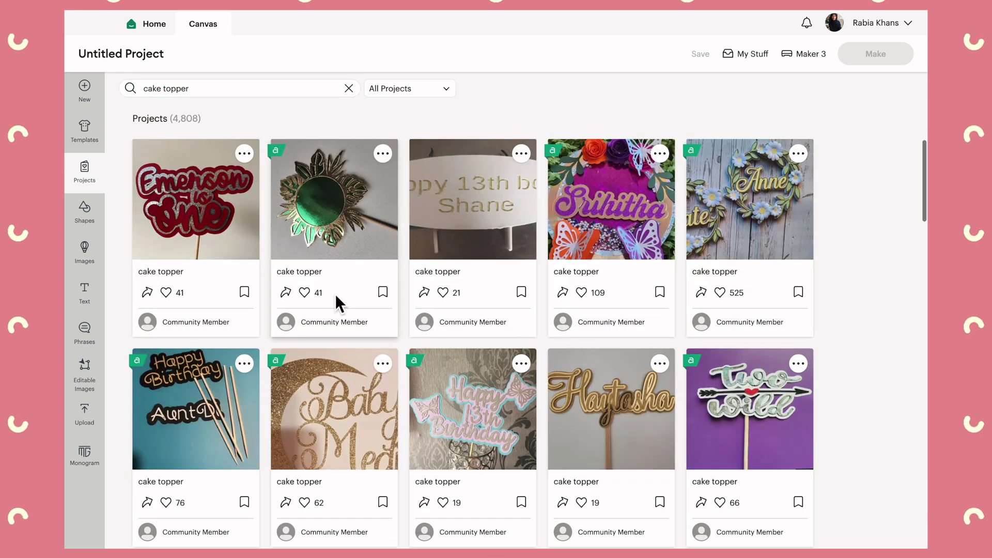
Step: Limit the cake topper results to Cricut Only projects and open the Hooray Cake Topper's details
{"action": "scroll", "coordinate": [335, 295], "scroll_direction": "down", "scroll_amount": 8}
{"action": "scroll", "coordinate": [335, 300], "scroll_direction": "down", "scroll_amount": 4}
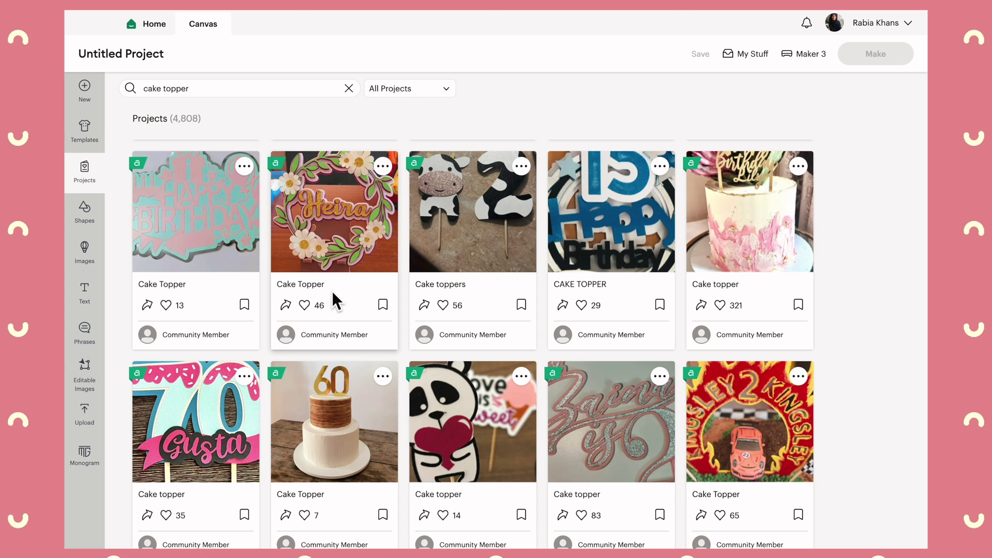
{"action": "scroll", "coordinate": [332, 290], "scroll_direction": "down", "scroll_amount": 5}
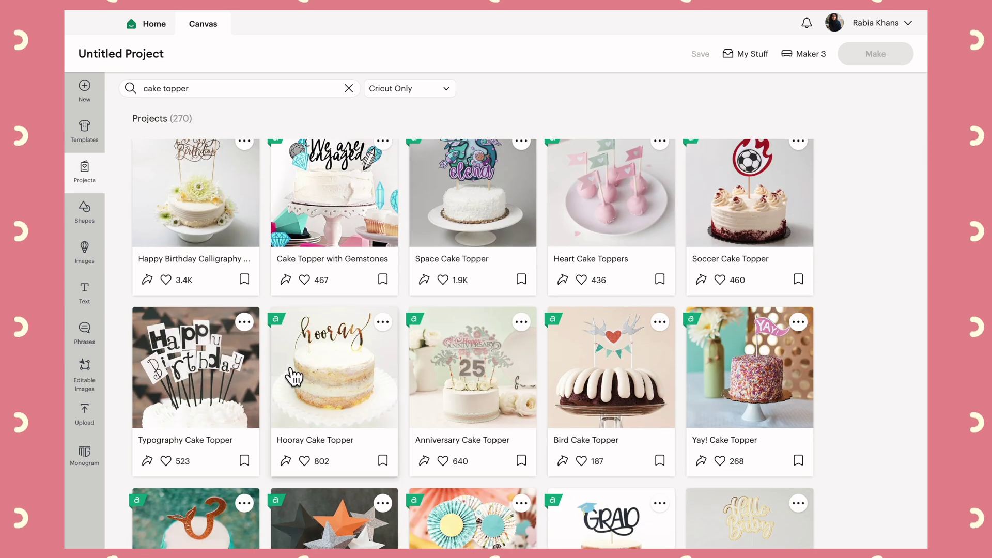
{"action": "left_click", "coordinate": [327, 334]}
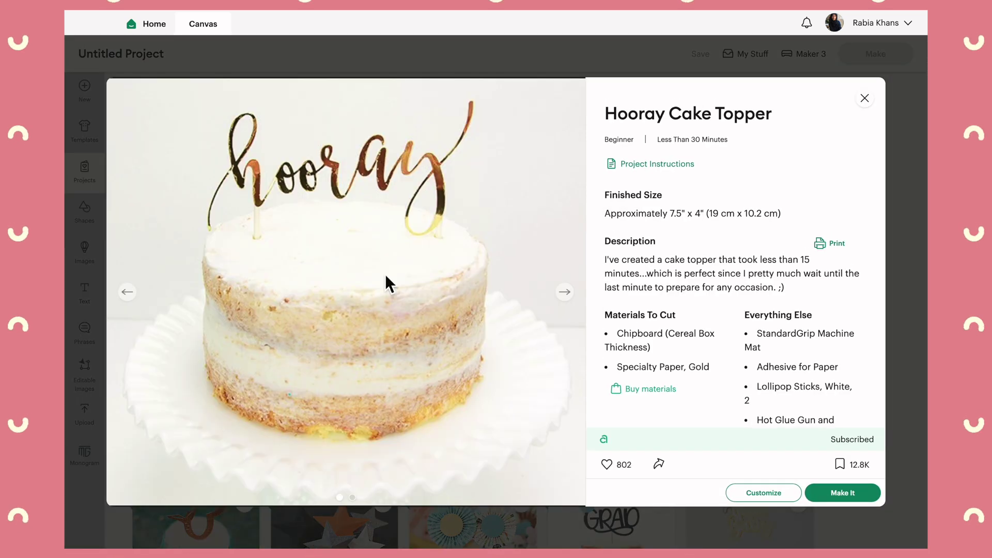
Step: Review the Hooray Cake Topper's second preview image, materials and instructions, and open the project on the canvas for customizing
{"action": "scroll", "coordinate": [701, 363], "scroll_direction": "down", "scroll_amount": 1}
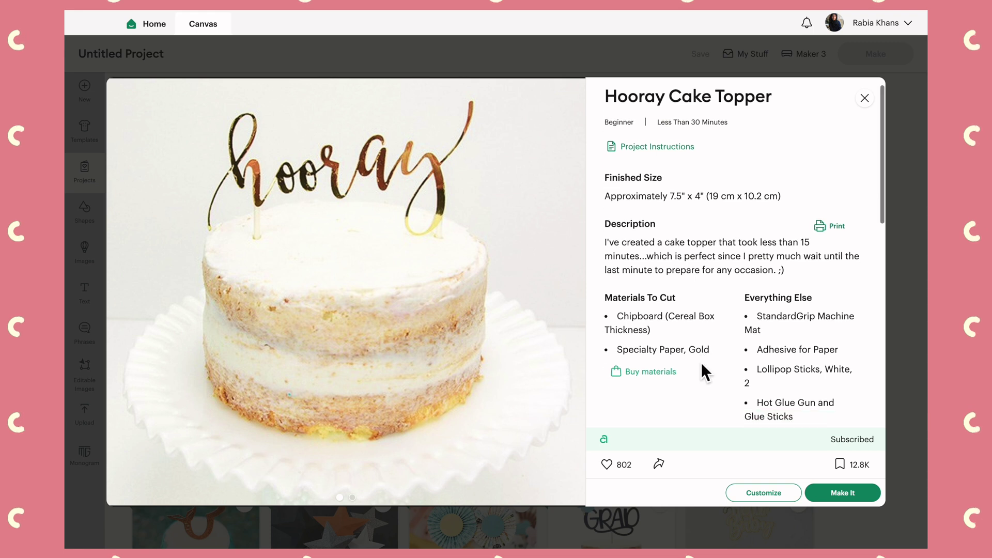
{"action": "mouse_move", "coordinate": [550, 330]}
{"action": "left_click", "coordinate": [560, 298]}
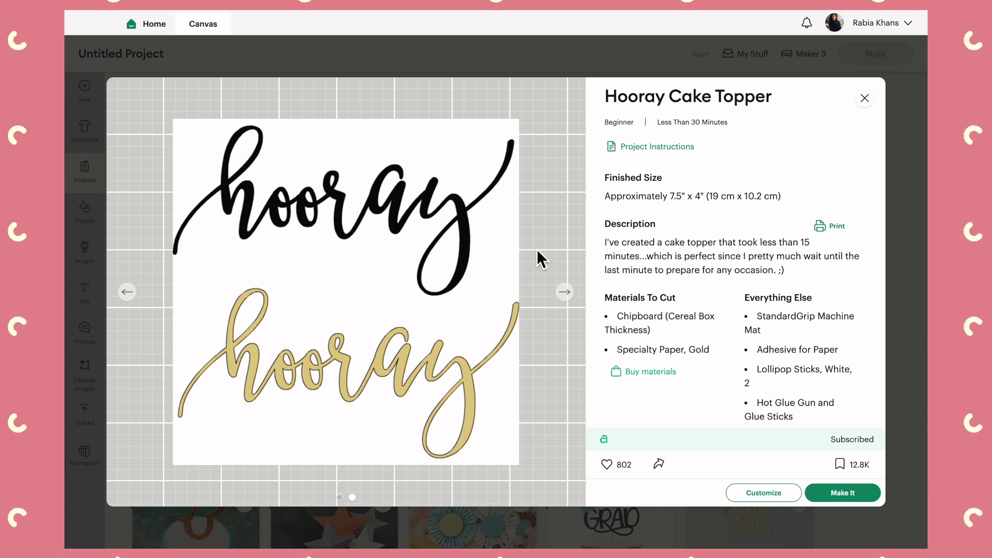
{"action": "scroll", "coordinate": [744, 260], "scroll_direction": "down", "scroll_amount": 2}
{"action": "scroll", "coordinate": [743, 268], "scroll_direction": "down", "scroll_amount": 2}
{"action": "scroll", "coordinate": [721, 266], "scroll_direction": "up", "scroll_amount": 2}
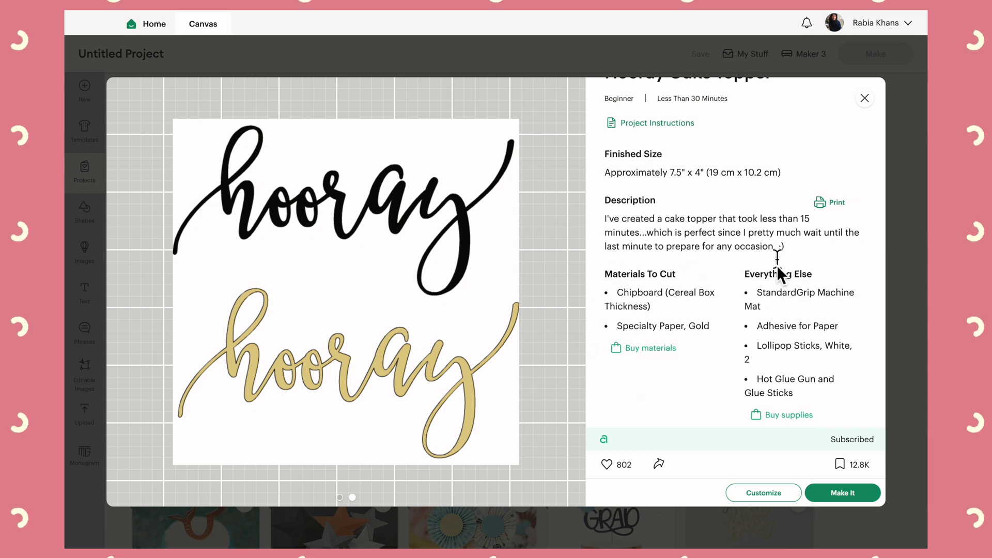
{"action": "scroll", "coordinate": [786, 370], "scroll_direction": "down", "scroll_amount": 8}
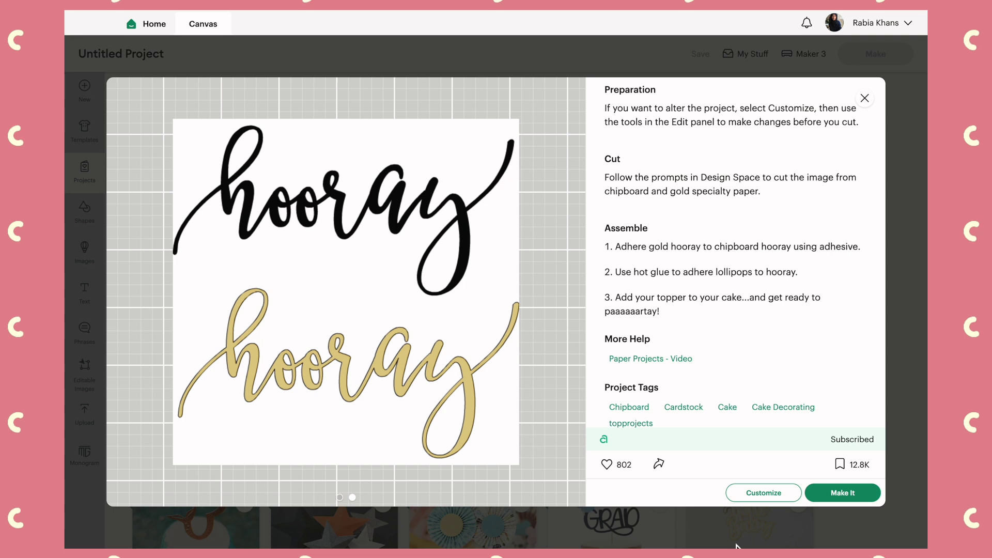
{"action": "left_click", "coordinate": [754, 496]}
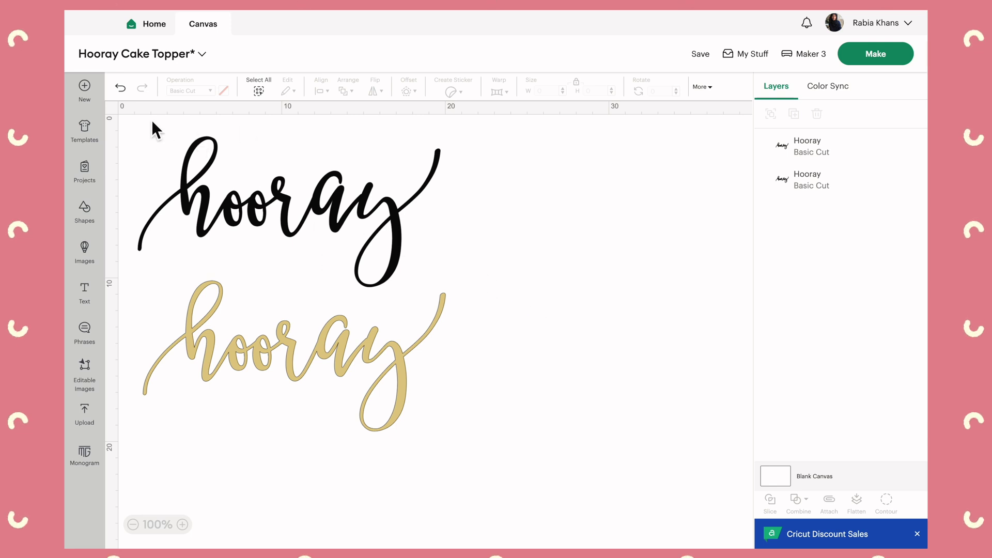
Step: Shrink the black "hooray" image to about 11.9 × 5.92 cm and undo the resize
{"action": "left_click", "coordinate": [231, 211]}
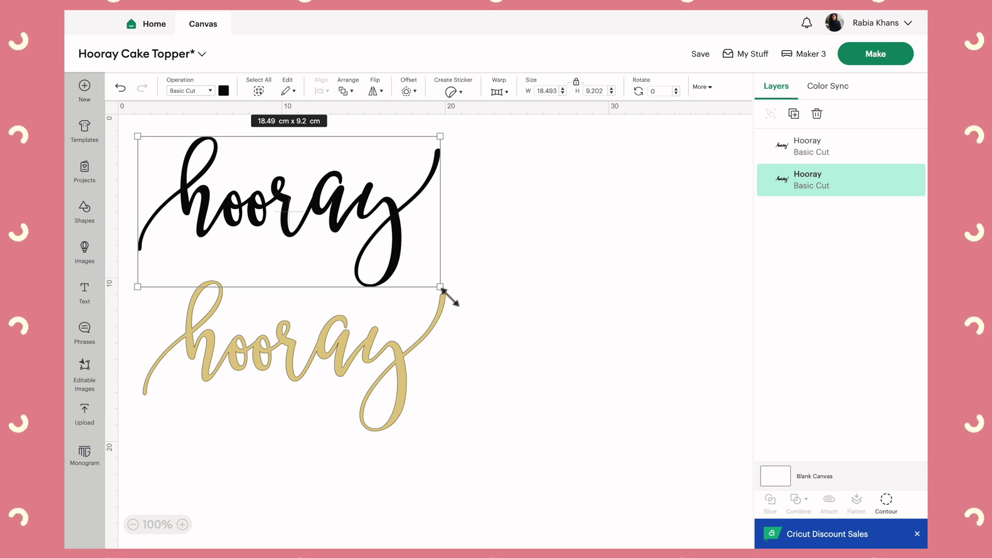
{"action": "left_click_drag", "start_coordinate": [442, 288], "coordinate": [334, 235]}
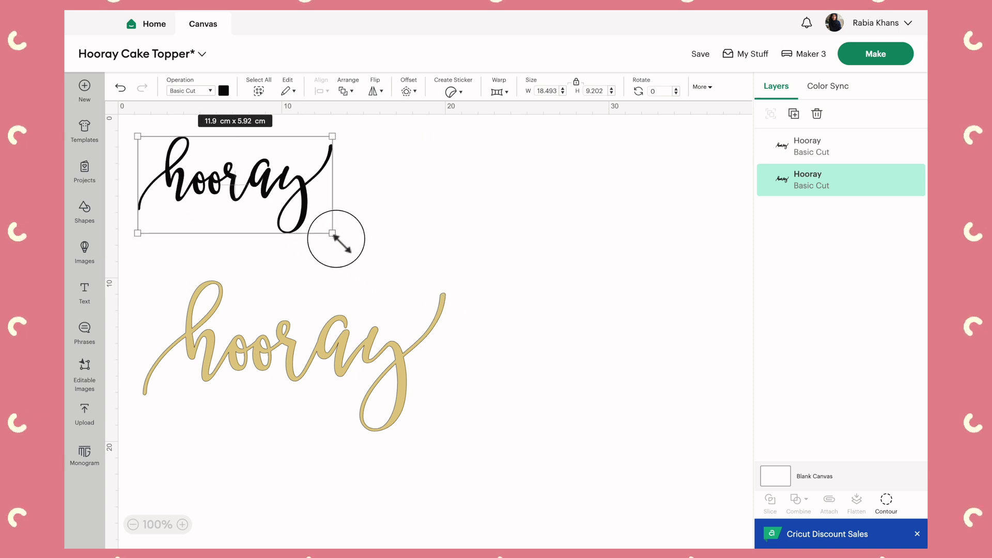
{"action": "left_click", "coordinate": [424, 247]}
{"action": "key", "text": "ctrl+z"}
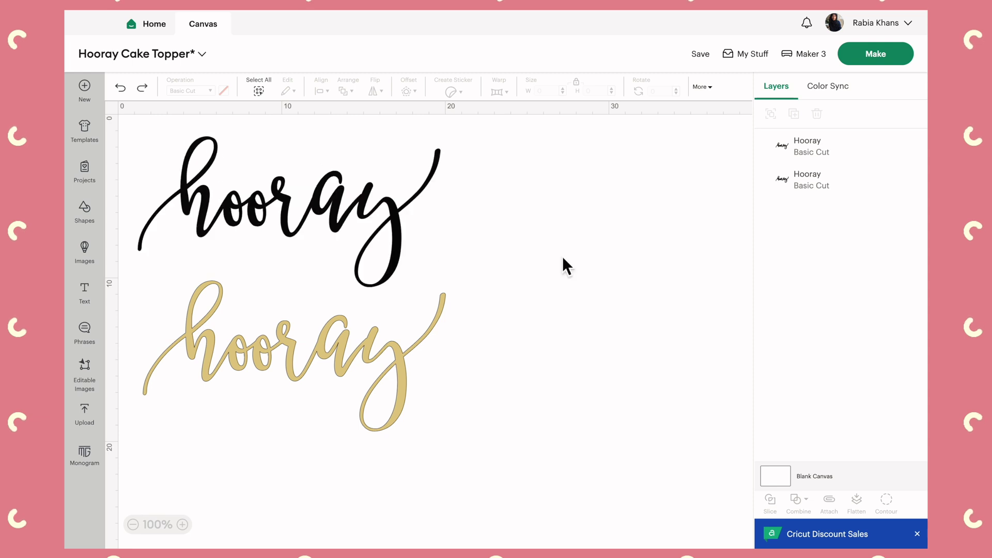
Step: Look through the cut, draw and other operation types available for the black "hooray" image
{"action": "left_click", "coordinate": [274, 209]}
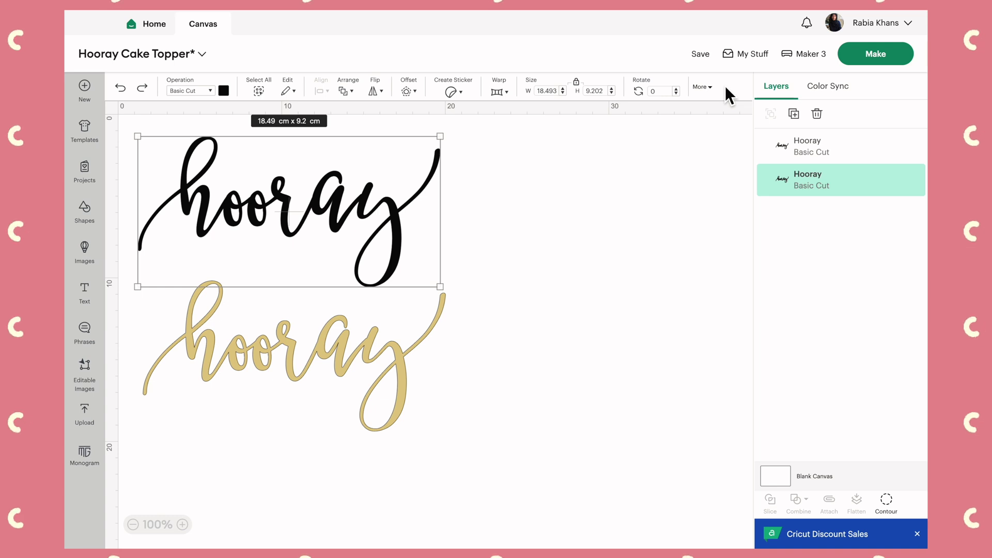
{"action": "left_click", "coordinate": [210, 91]}
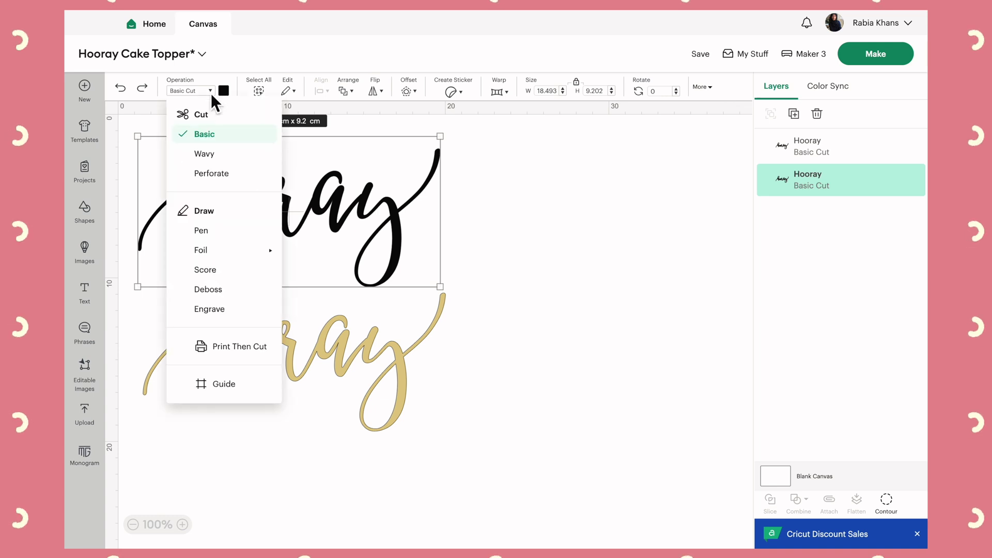
{"action": "left_click", "coordinate": [252, 135]}
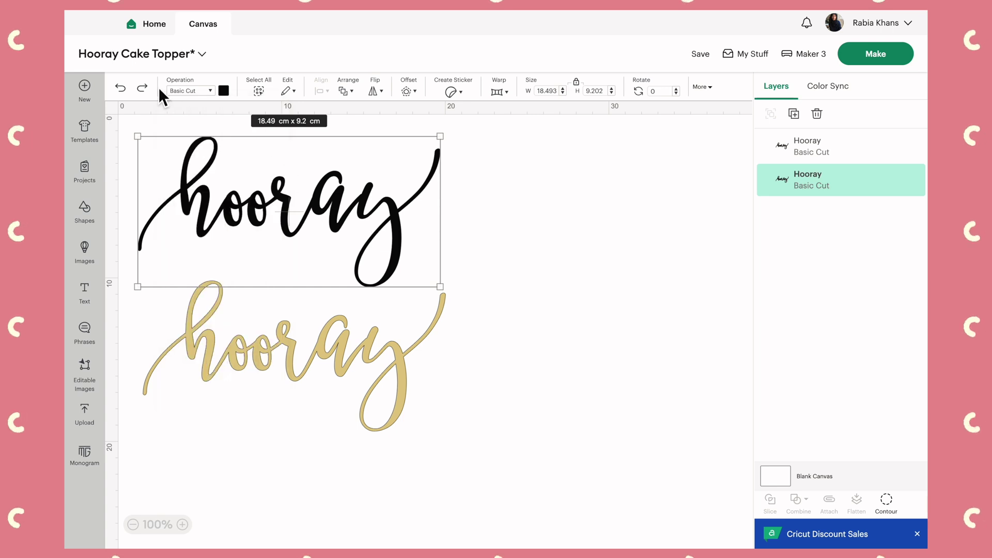
{"action": "left_click", "coordinate": [199, 92]}
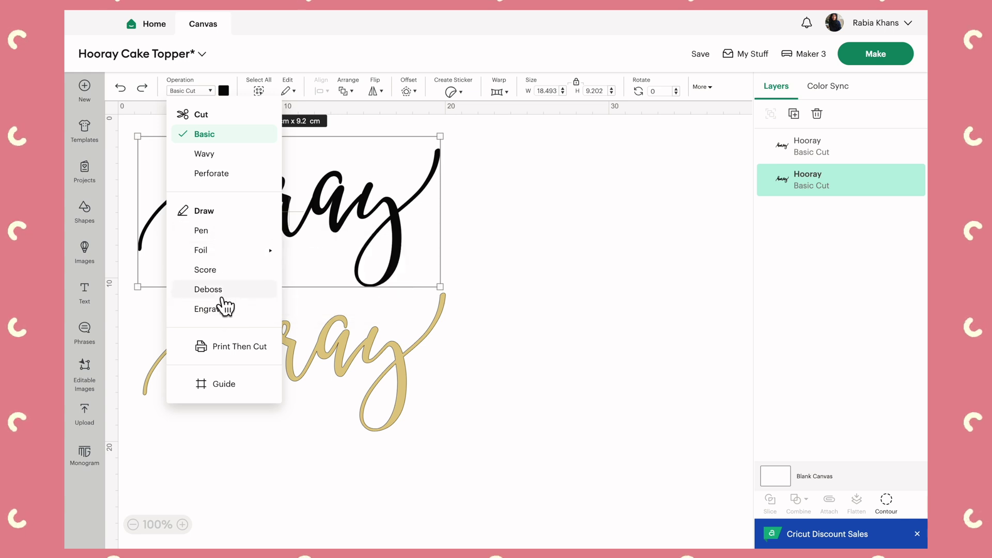
{"action": "left_click", "coordinate": [253, 309]}
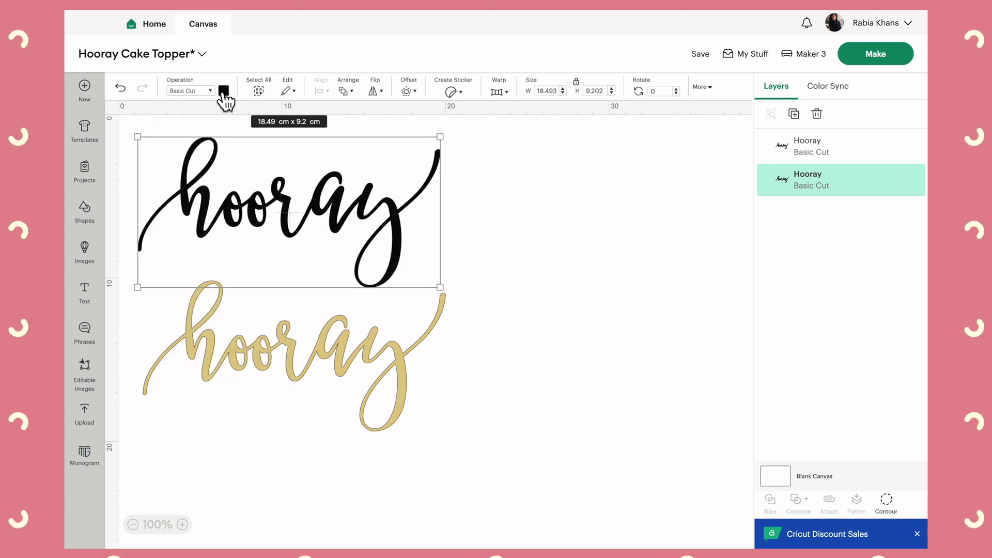
Step: View the material colors for the black "hooray" image and shift the image slightly down and to the right
{"action": "left_click", "coordinate": [223, 91]}
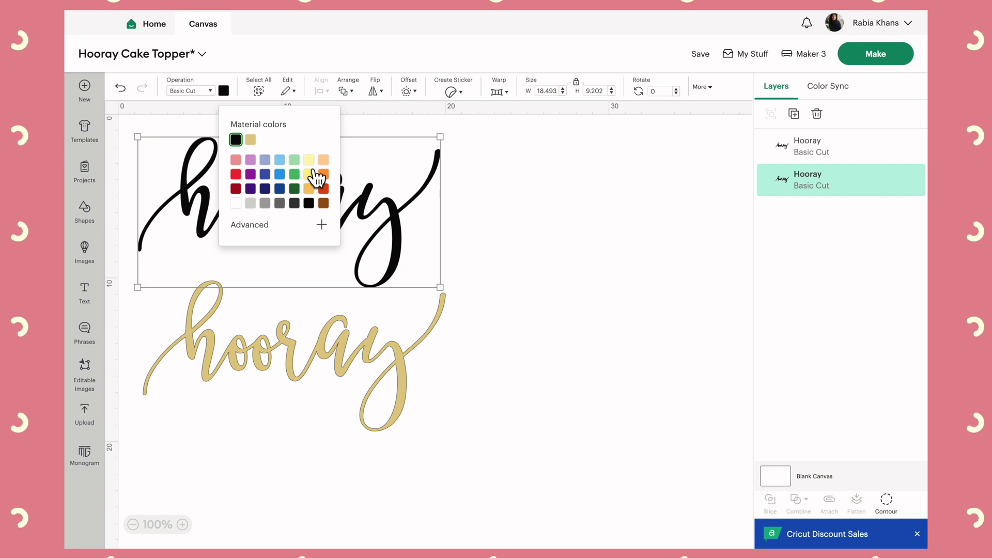
{"action": "left_click_drag", "start_coordinate": [377, 173], "coordinate": [402, 198]}
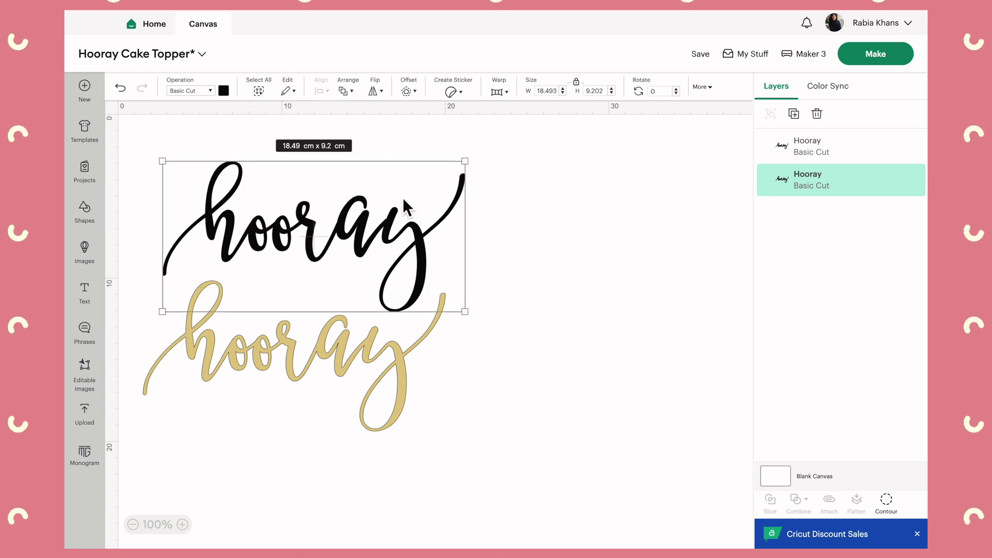
Step: Flip the black "hooray" image horizontally and undo the flip
{"action": "left_click", "coordinate": [375, 91]}
{"action": "left_click", "coordinate": [432, 119]}
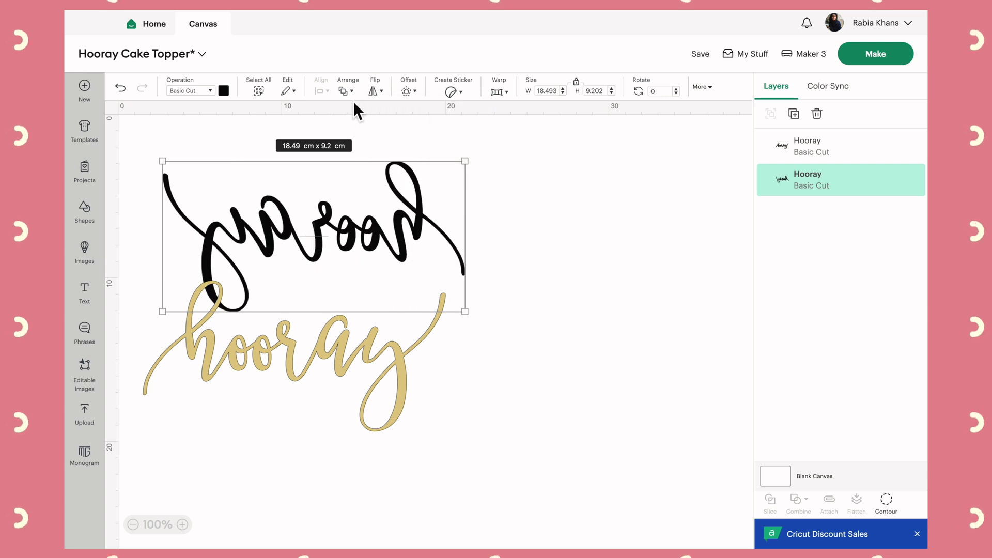
{"action": "left_click", "coordinate": [375, 92]}
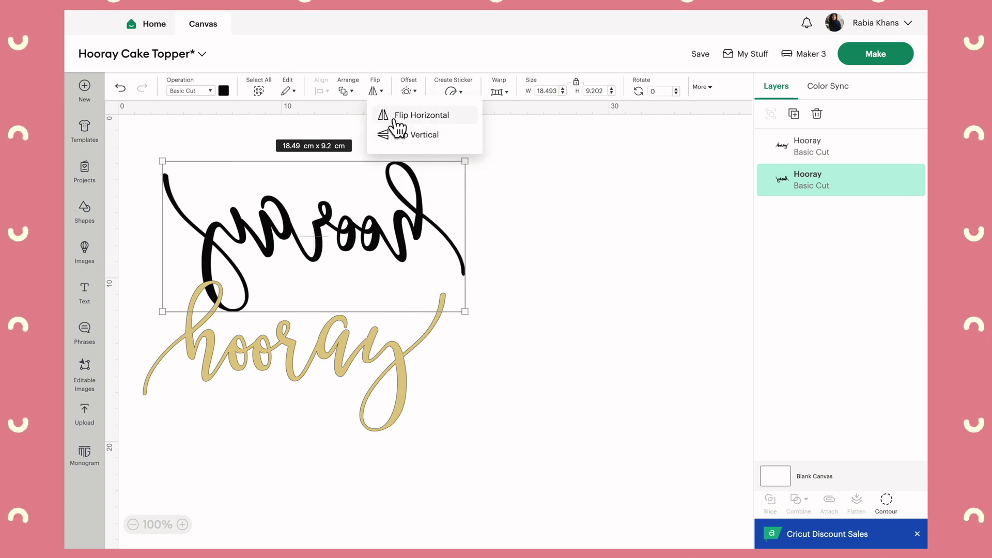
{"action": "left_click", "coordinate": [339, 146]}
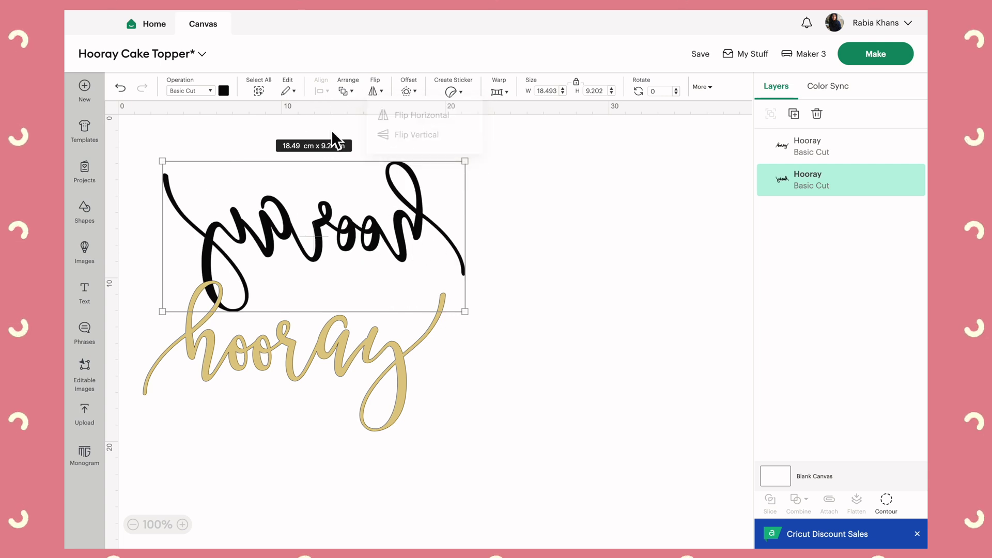
{"action": "left_click", "coordinate": [120, 88]}
Step: Flip the black "hooray" image vertically and undo the flip
{"action": "left_click", "coordinate": [416, 212]}
{"action": "left_click", "coordinate": [375, 92]}
{"action": "left_click", "coordinate": [380, 137]}
{"action": "key", "text": "ctrl+z"}
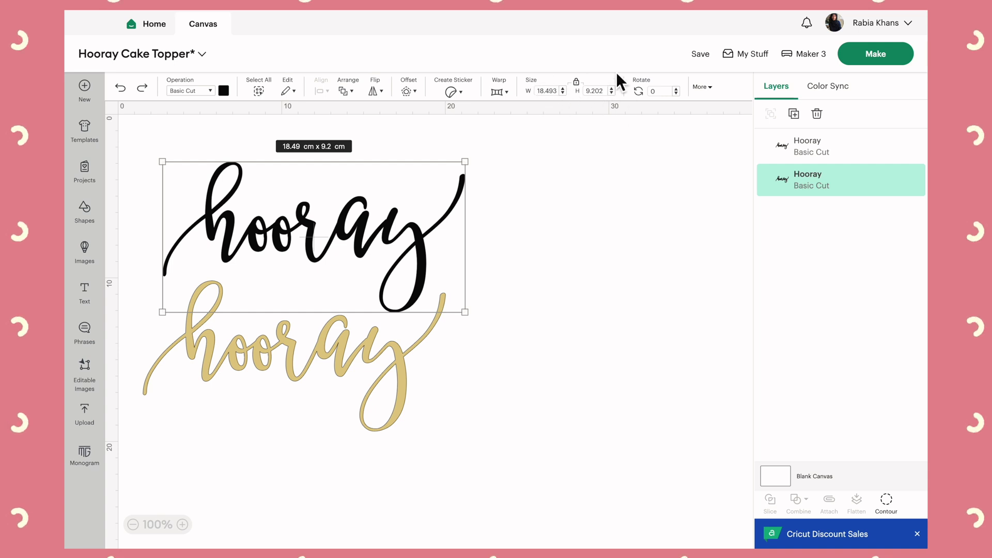
Step: Enlarge the black "hooray" image to about 19.27 x 9.59 cm, then set its width to 18 cm
{"action": "left_click_drag", "start_coordinate": [395, 226], "coordinate": [394, 224]}
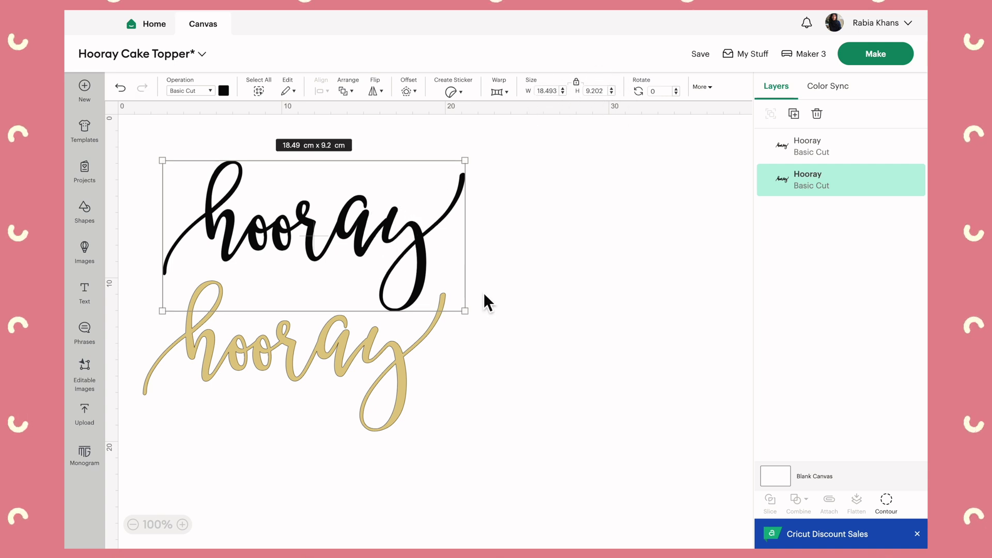
{"action": "mouse_move", "coordinate": [467, 309]}
{"action": "left_mouse_down"}
{"action": "mouse_move", "coordinate": [471, 284]}
{"action": "mouse_move", "coordinate": [477, 317]}
{"action": "left_mouse_up"}
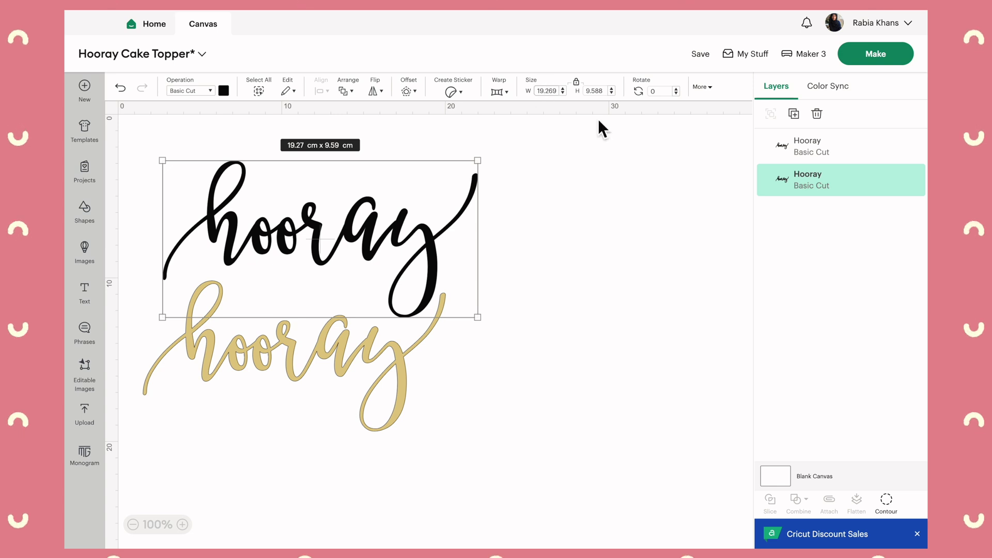
{"action": "double_click", "coordinate": [557, 94]}
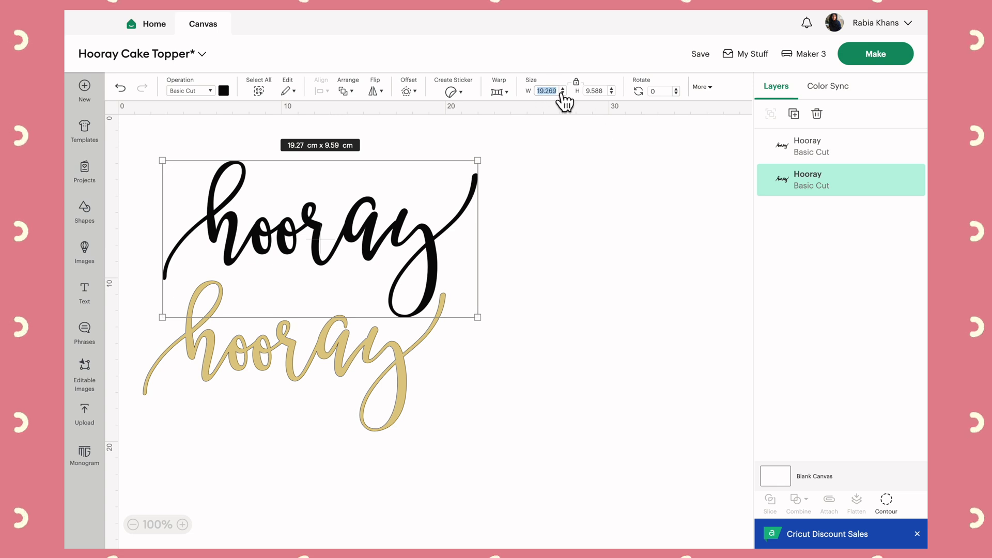
{"action": "type", "text": "18"}
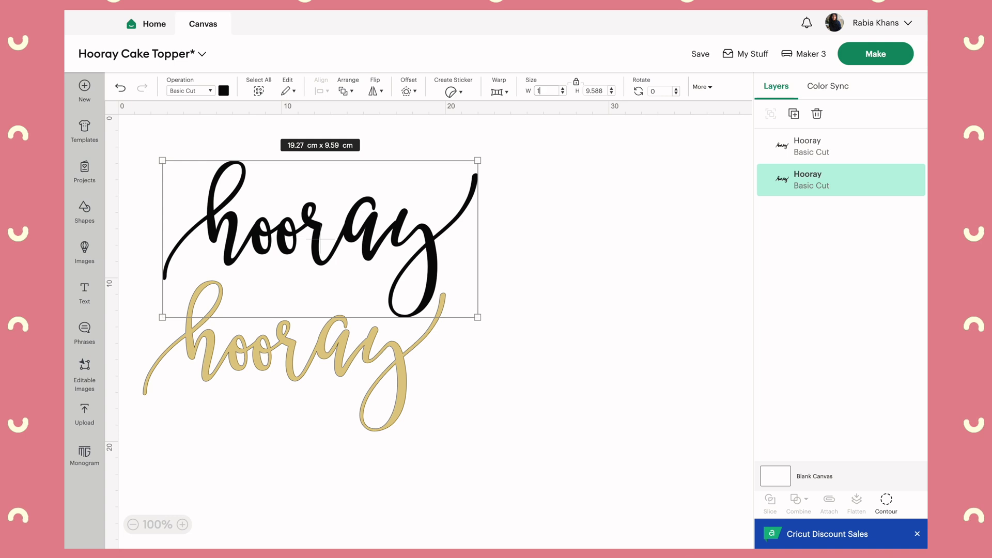
{"action": "key", "text": "Return"}
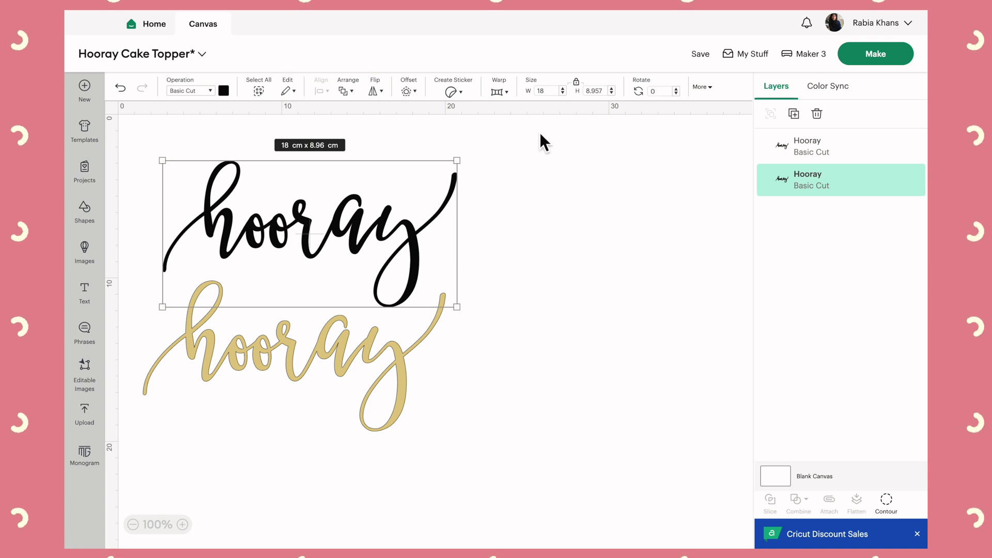
Step: Unlock the proportions of the black "hooray" image and try changing its height on its own
{"action": "left_click", "coordinate": [576, 83]}
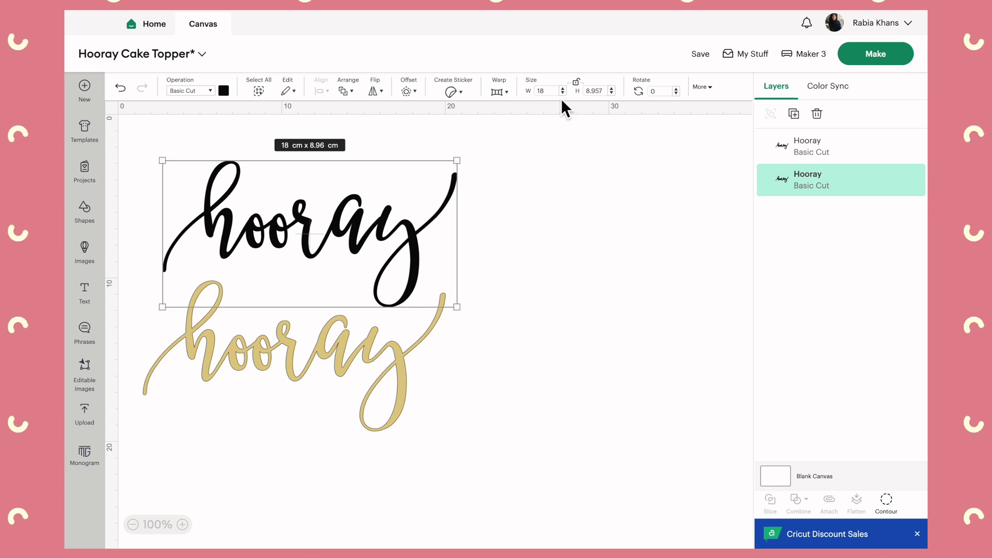
{"action": "left_click", "coordinate": [603, 92]}
{"action": "key", "text": "Return"}
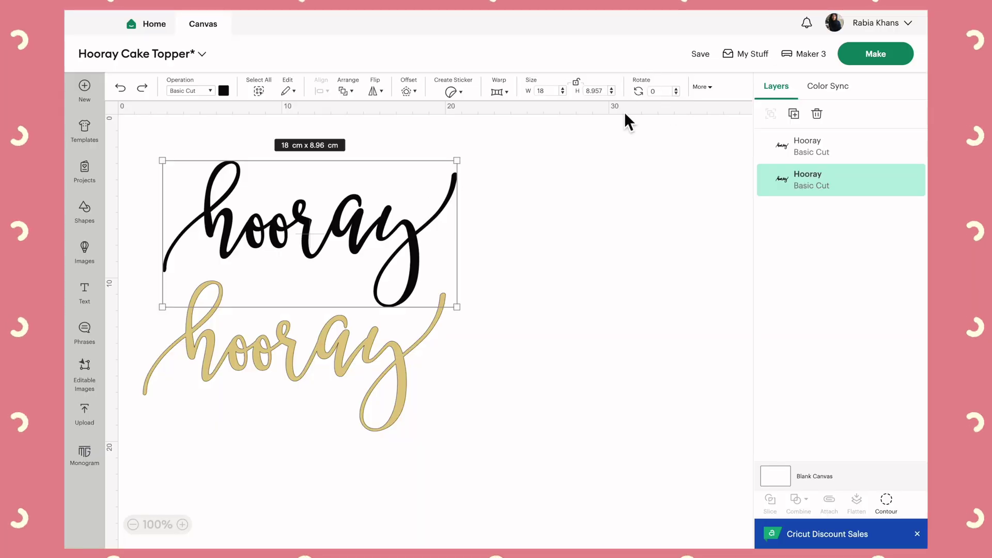
Step: Try rotating the black "hooray" image freehand and by an exact angle of 45 degrees
{"action": "left_click_drag", "start_coordinate": [475, 175], "coordinate": [479, 173]}
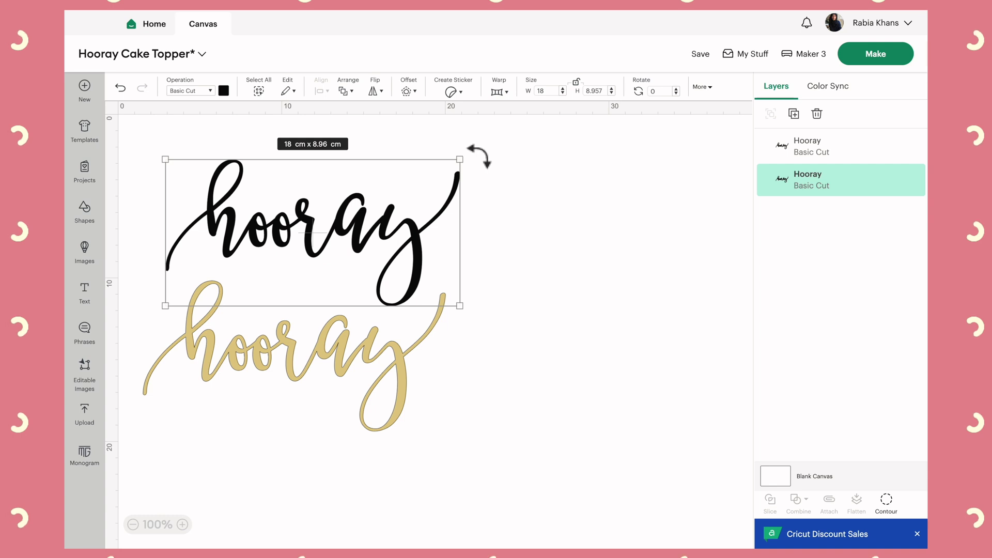
{"action": "left_click_drag", "start_coordinate": [479, 155], "coordinate": [438, 123]}
{"action": "left_click", "coordinate": [668, 93]}
{"action": "type", "text": "45"}
{"action": "key", "text": "Return"}
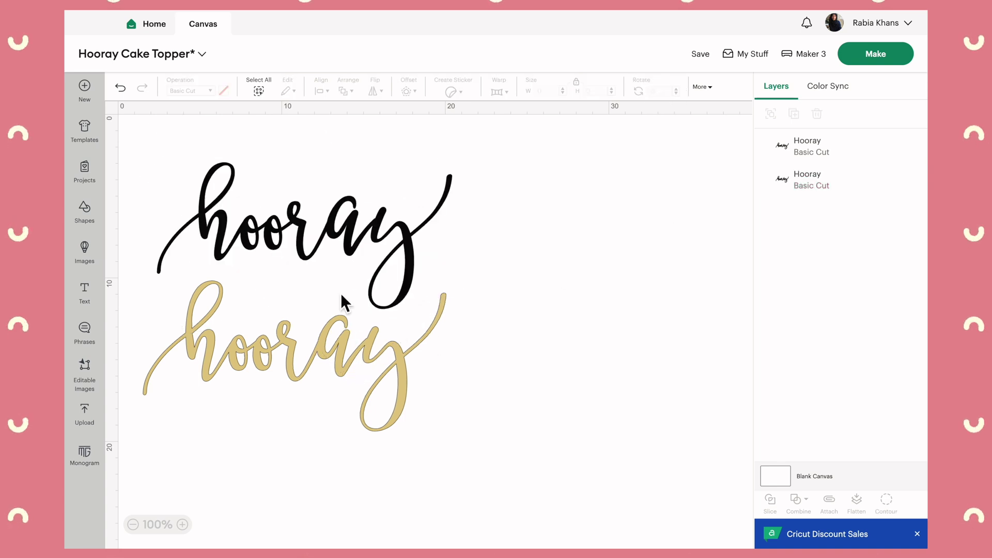
Step: Delete both the black and the gold "hooray" images from the canvas
{"action": "left_click_drag", "start_coordinate": [561, 448], "coordinate": [131, 125]}
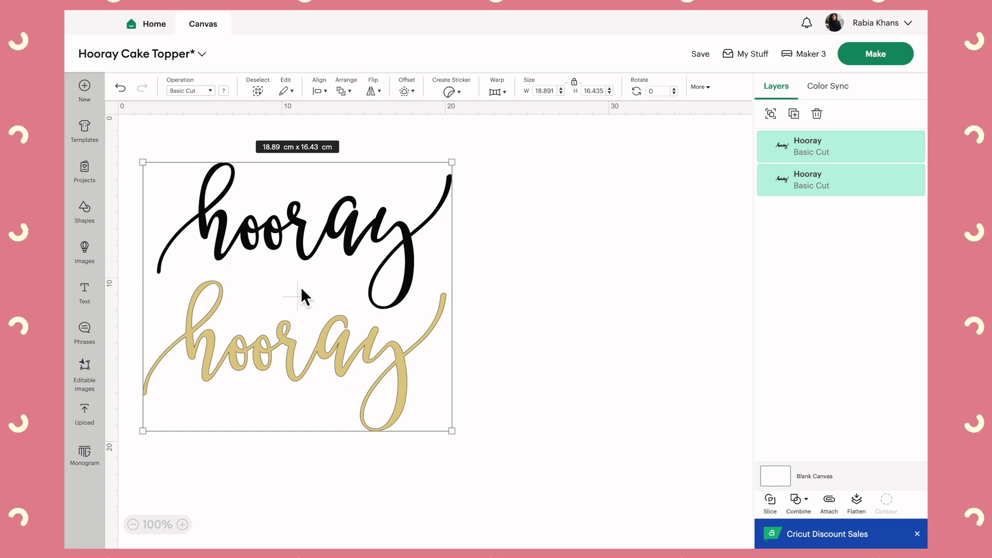
{"action": "key", "text": "Delete"}
Step: Look through the ready-made projects and the free and subscription shapes
{"action": "left_click", "coordinate": [84, 173]}
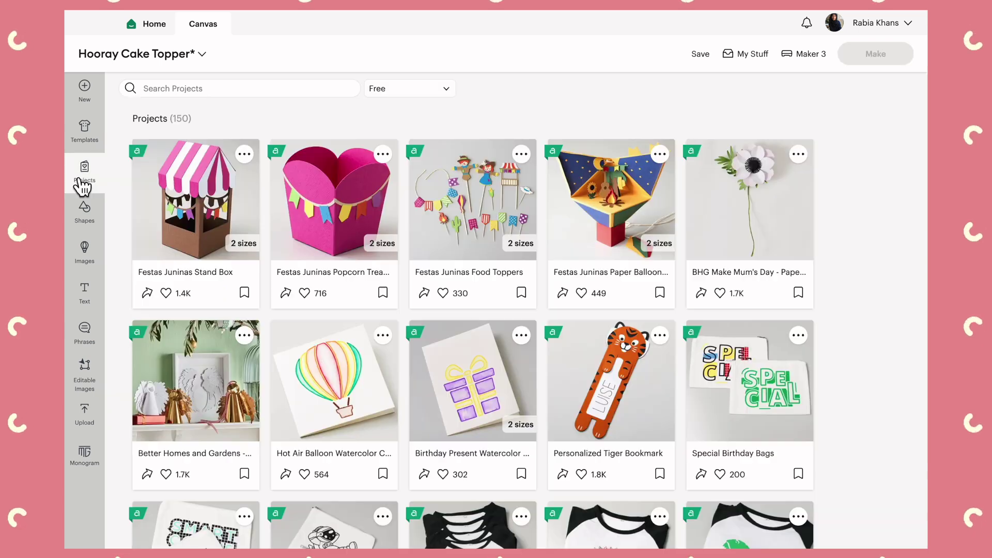
{"action": "left_click", "coordinate": [84, 214]}
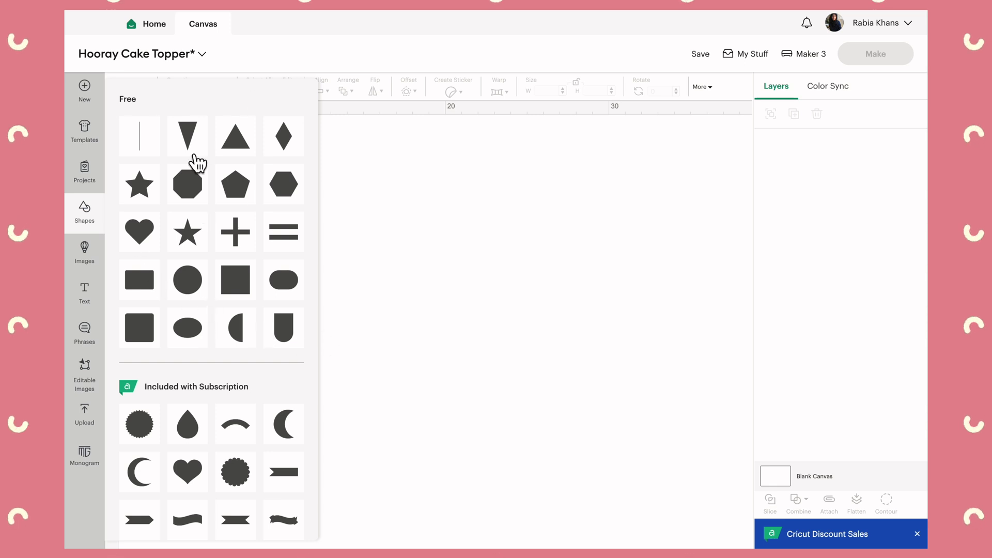
{"action": "scroll", "coordinate": [198, 442], "scroll_direction": "down", "scroll_amount": 10}
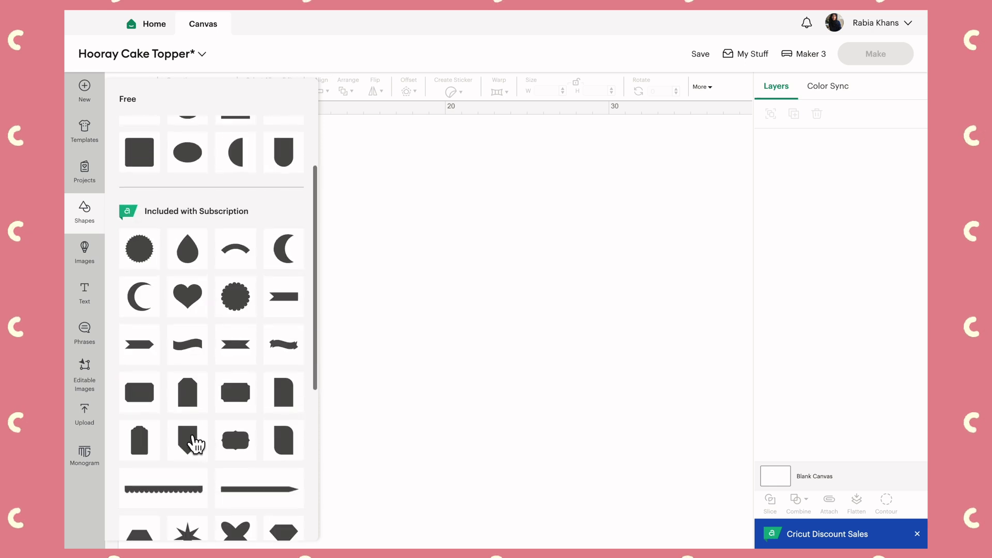
{"action": "scroll", "coordinate": [195, 443], "scroll_direction": "up", "scroll_amount": 5}
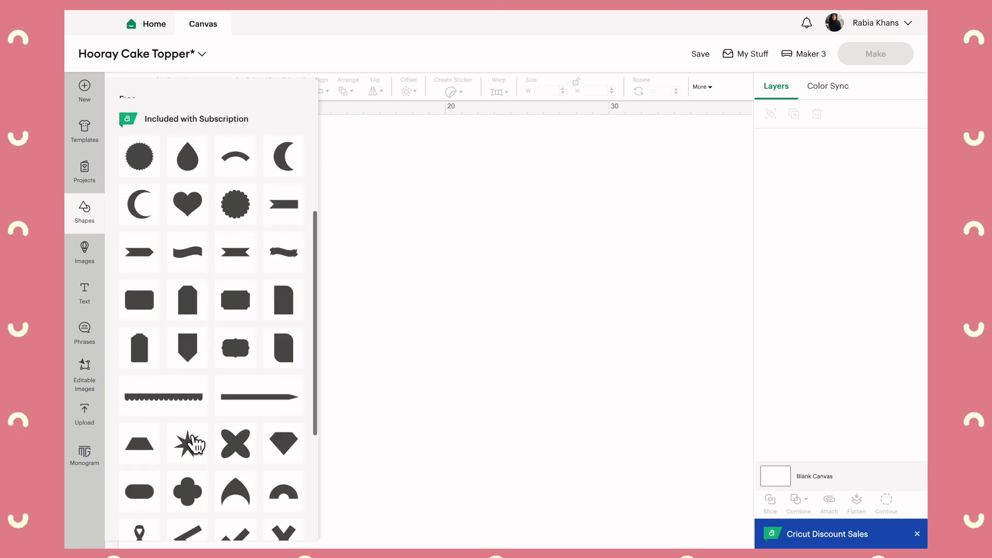
{"action": "scroll", "coordinate": [217, 421], "scroll_direction": "down", "scroll_amount": 1}
{"action": "scroll", "coordinate": [231, 383], "scroll_direction": "down", "scroll_amount": 2}
{"action": "scroll", "coordinate": [232, 376], "scroll_direction": "up", "scroll_amount": 5}
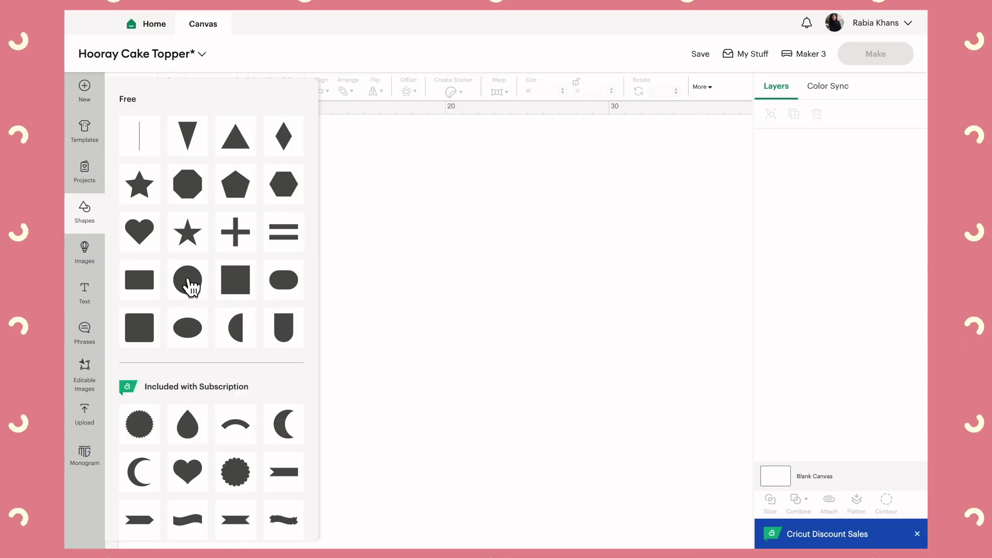
Step: Add a free circle shape, duplicate it and place the copy beside the original at about x 15.52, y 2.89
{"action": "left_click", "coordinate": [191, 281]}
{"action": "left_click_drag", "start_coordinate": [187, 176], "coordinate": [268, 199]}
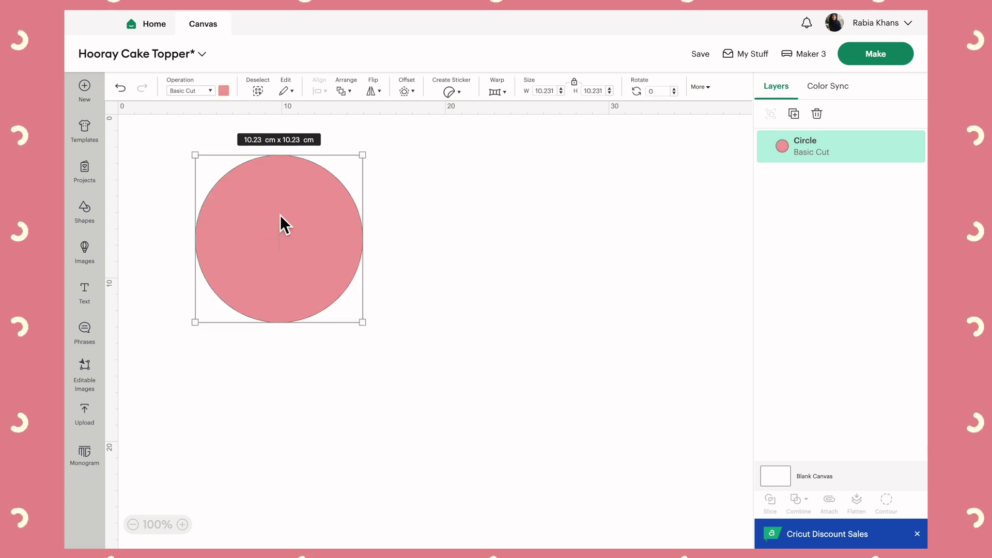
{"action": "key", "text": "ctrl+d"}
{"action": "left_click_drag", "start_coordinate": [280, 215], "coordinate": [461, 226]}
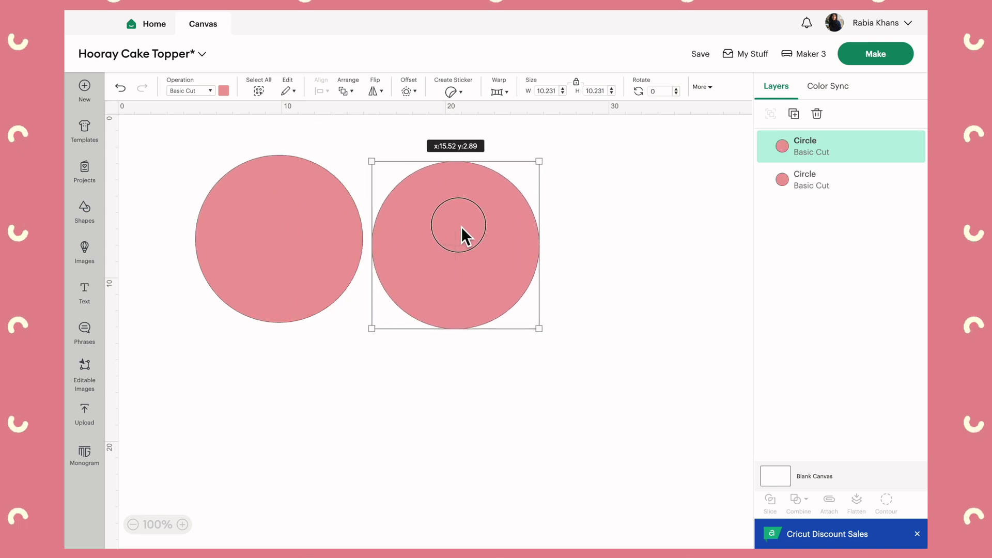
{"action": "left_click", "coordinate": [417, 376]}
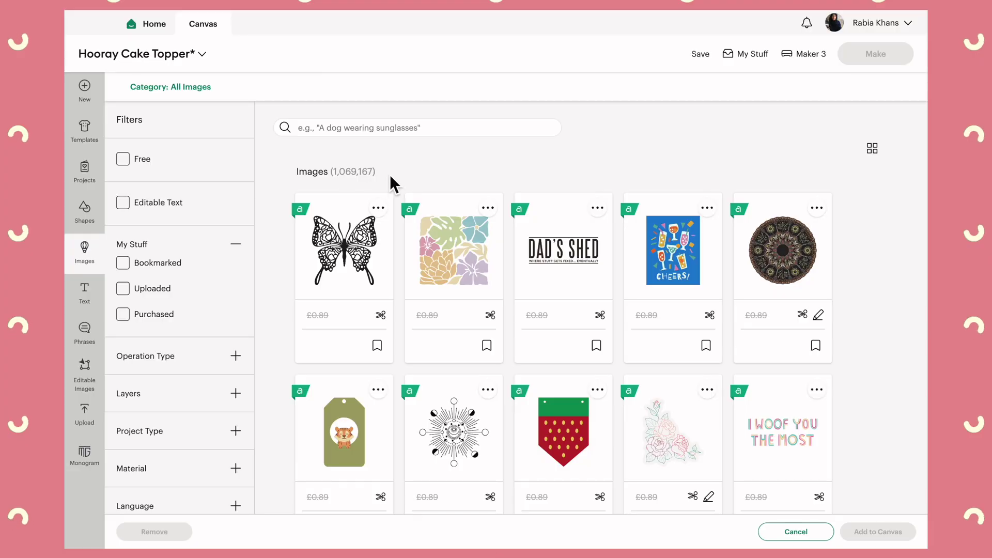
Step: Limit the image library to free images and look through them
{"action": "left_click_drag", "start_coordinate": [390, 176], "coordinate": [325, 173]}
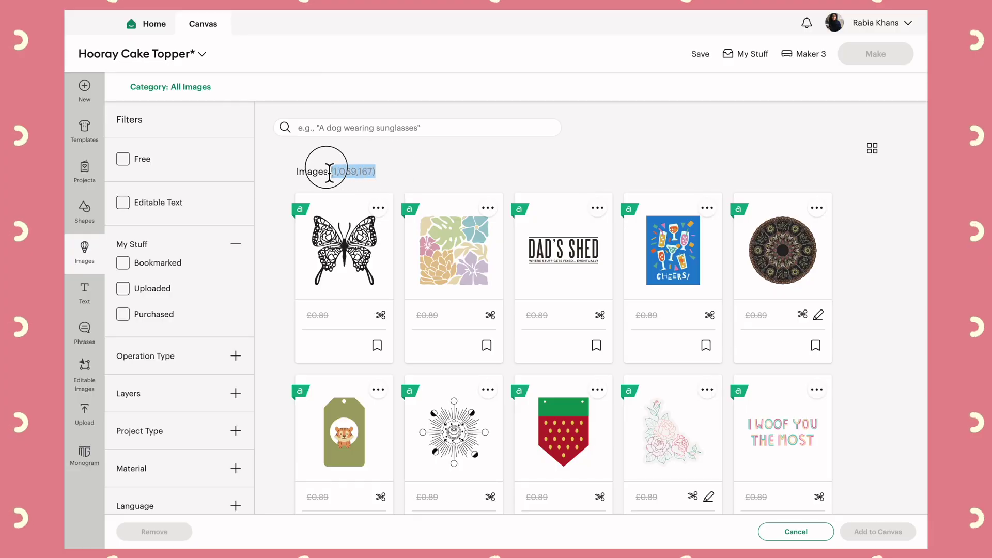
{"action": "left_click", "coordinate": [284, 177]}
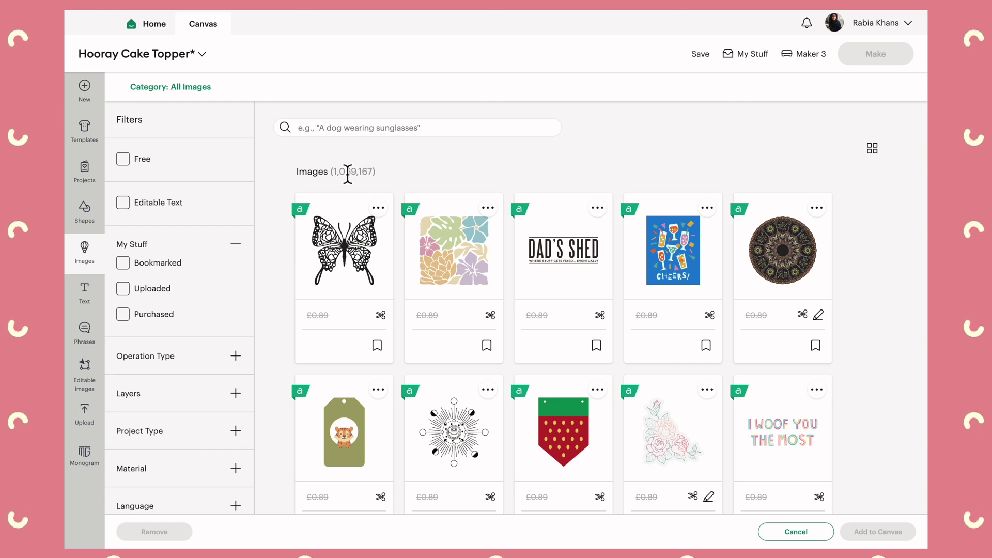
{"action": "left_click", "coordinate": [123, 160]}
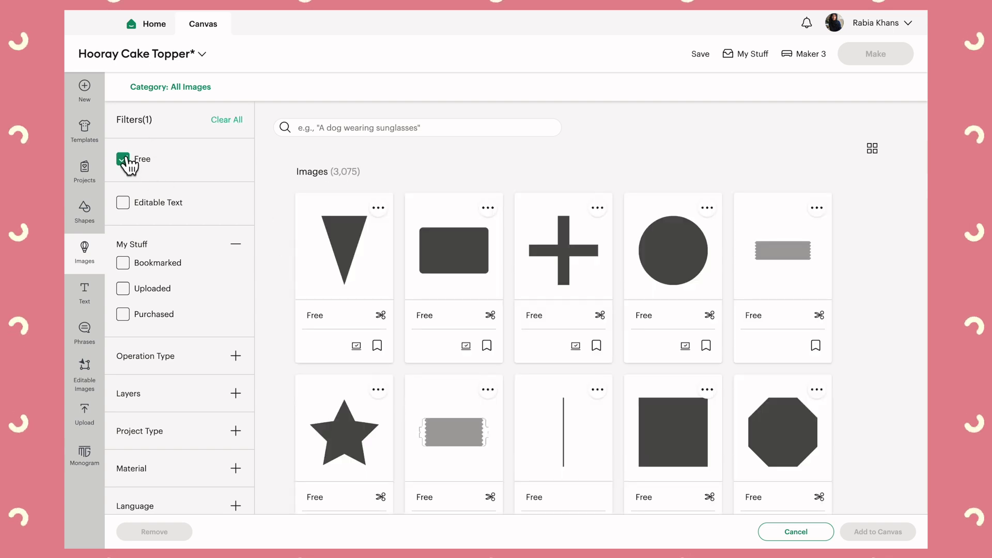
{"action": "scroll", "coordinate": [304, 283], "scroll_direction": "down", "scroll_amount": 5}
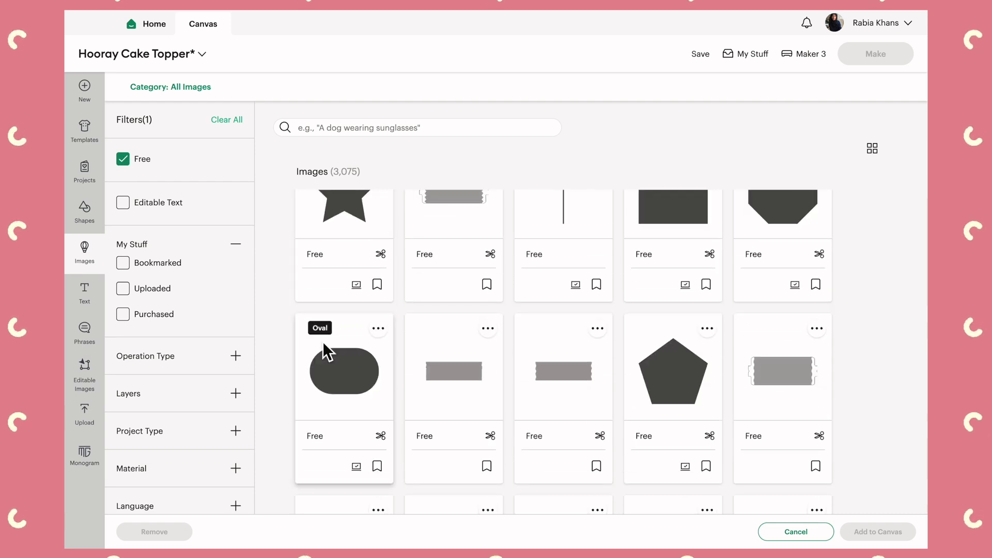
{"action": "scroll", "coordinate": [323, 342], "scroll_direction": "up", "scroll_amount": 5}
Step: Search the free images for "flower" and bookmark the line-drawn flower
{"action": "left_click", "coordinate": [326, 129]}
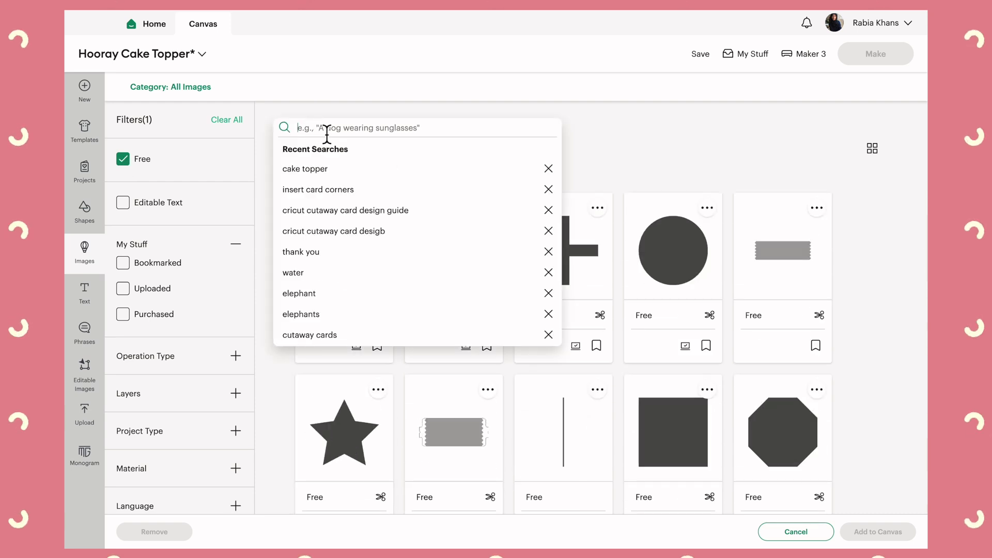
{"action": "type", "text": "fl"}
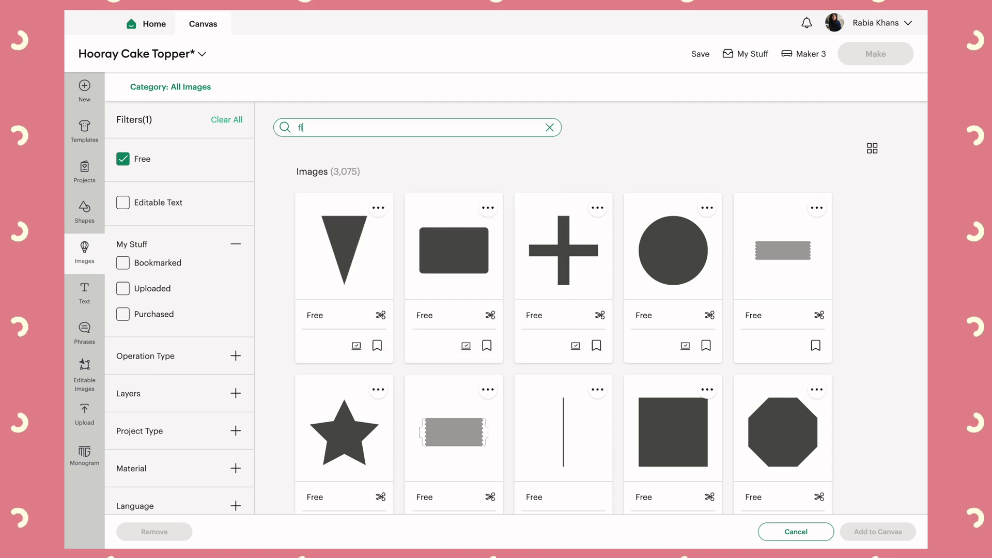
{"action": "key", "text": "Return"}
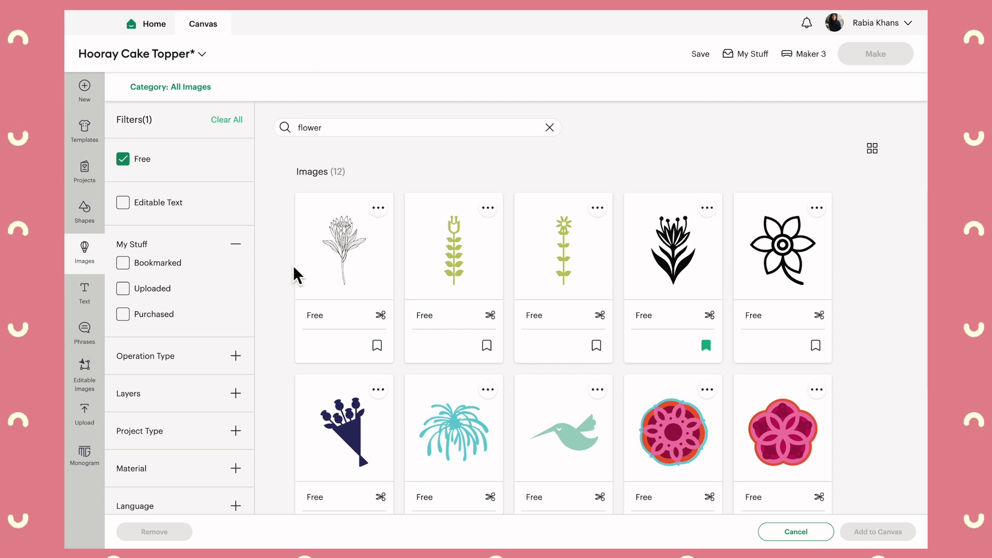
{"action": "scroll", "coordinate": [299, 268], "scroll_direction": "down", "scroll_amount": 3}
{"action": "scroll", "coordinate": [304, 268], "scroll_direction": "up", "scroll_amount": 3}
{"action": "scroll", "coordinate": [304, 269], "scroll_direction": "up", "scroll_amount": 1}
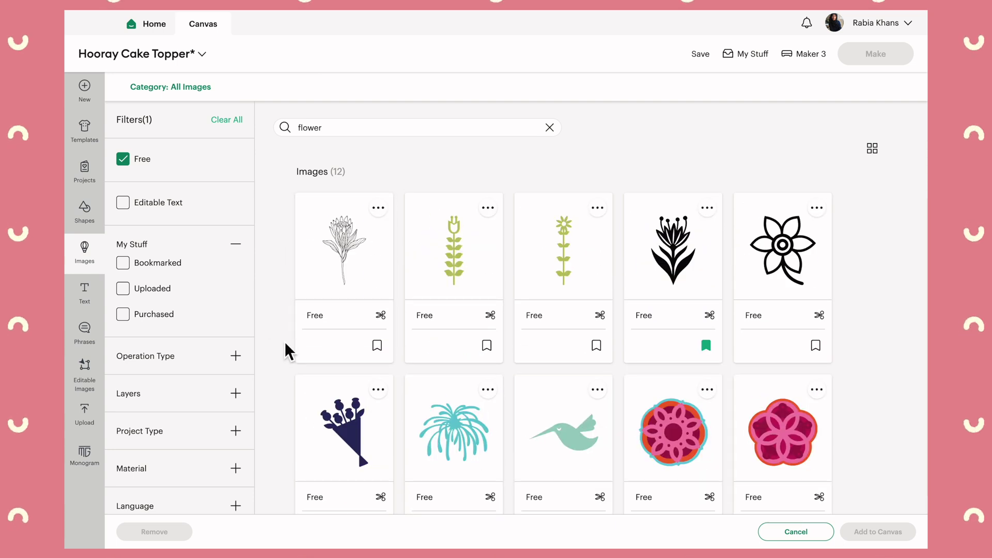
{"action": "left_click", "coordinate": [377, 346]}
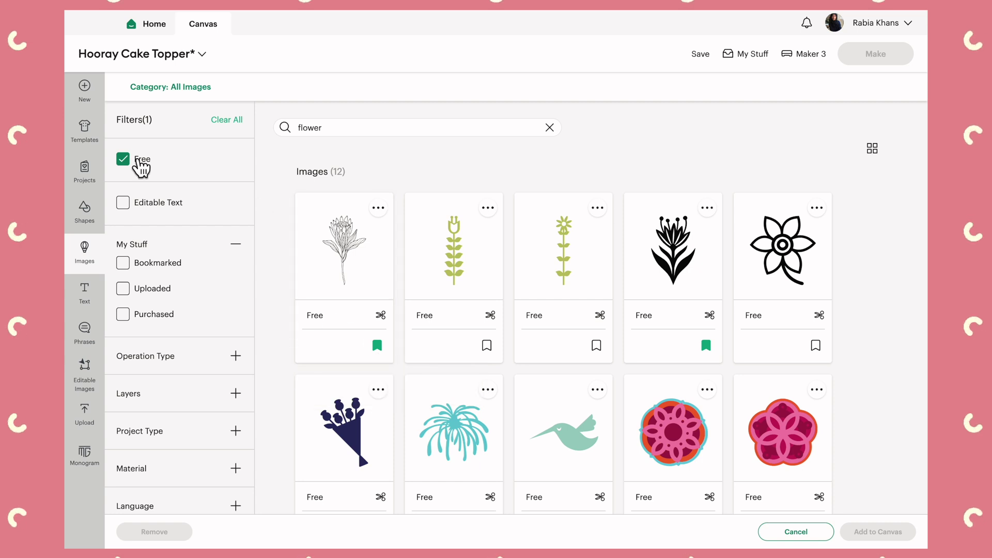
Step: Clear the Free filter and the "flower" search, and limit the library to bookmarked images
{"action": "left_click", "coordinate": [123, 159]}
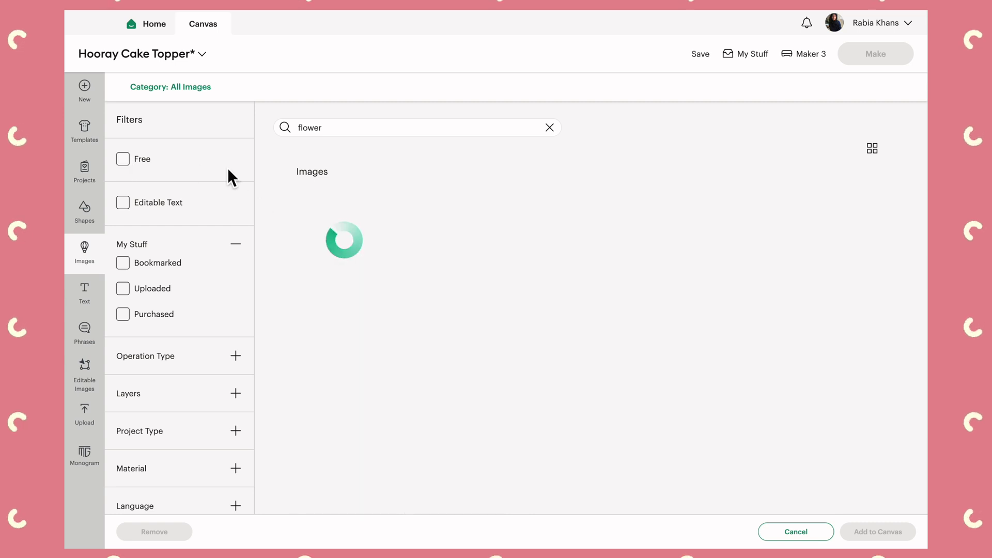
{"action": "left_click", "coordinate": [549, 127]}
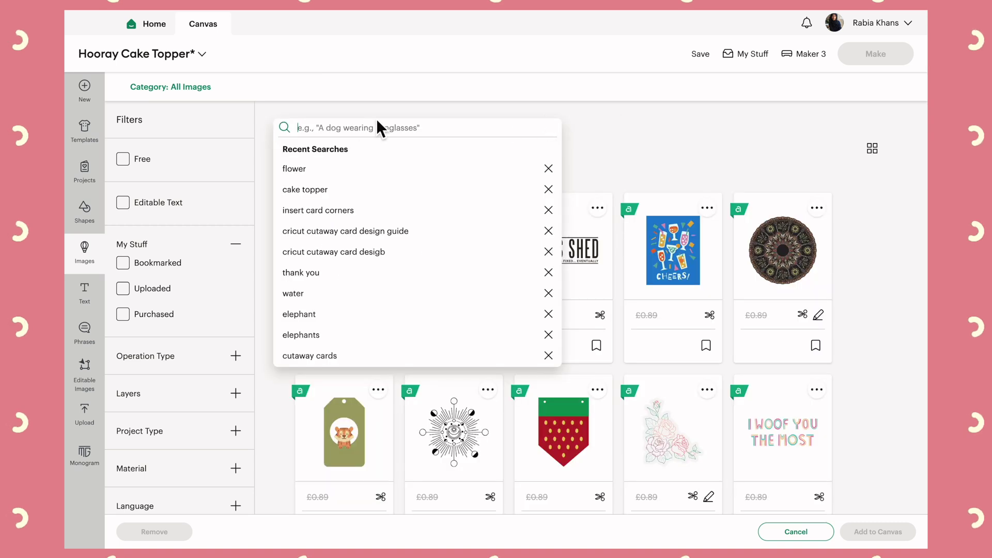
{"action": "left_click", "coordinate": [262, 161]}
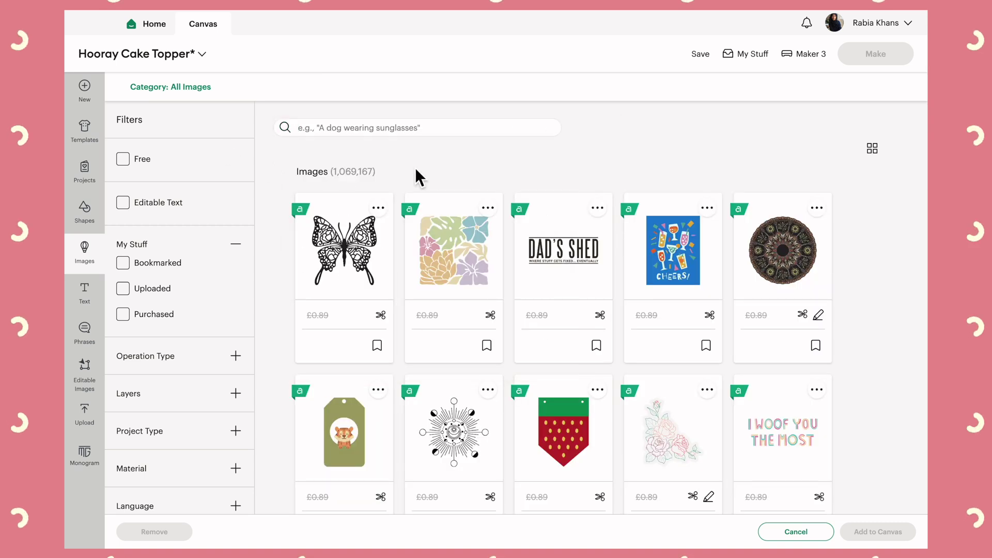
{"action": "left_click", "coordinate": [128, 265]}
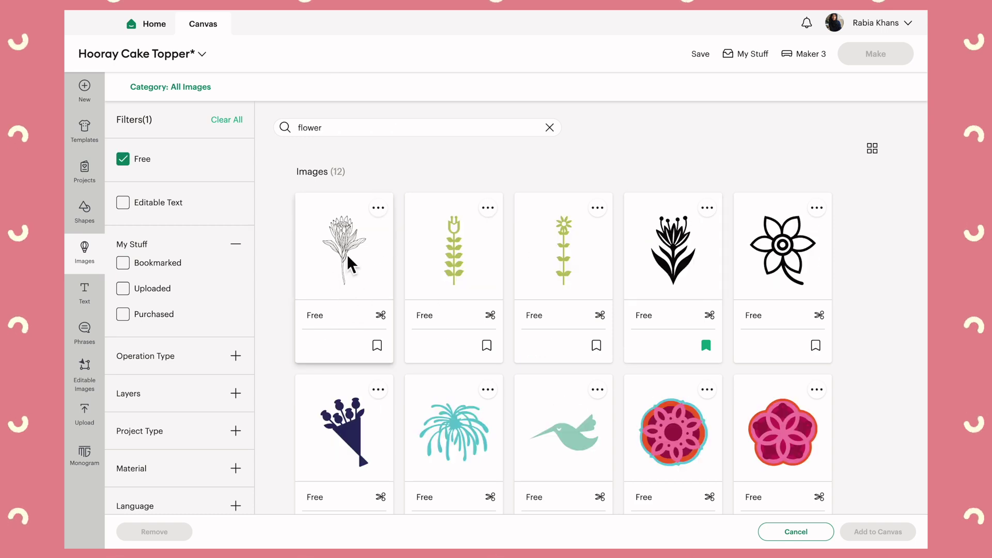
Step: Pick the line-drawn flower for insertion and remove it from the selection again
{"action": "left_click", "coordinate": [346, 267]}
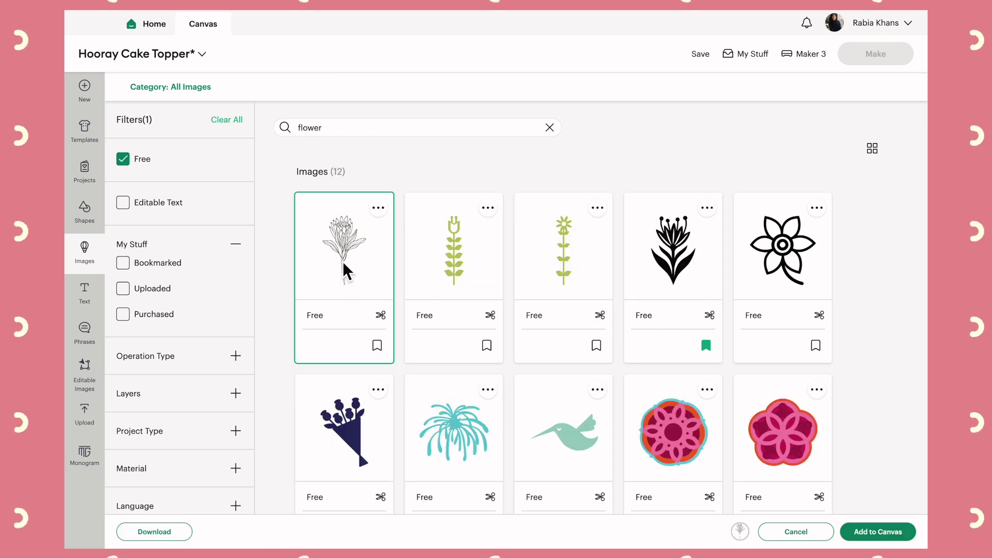
{"action": "mouse_move", "coordinate": [744, 540]}
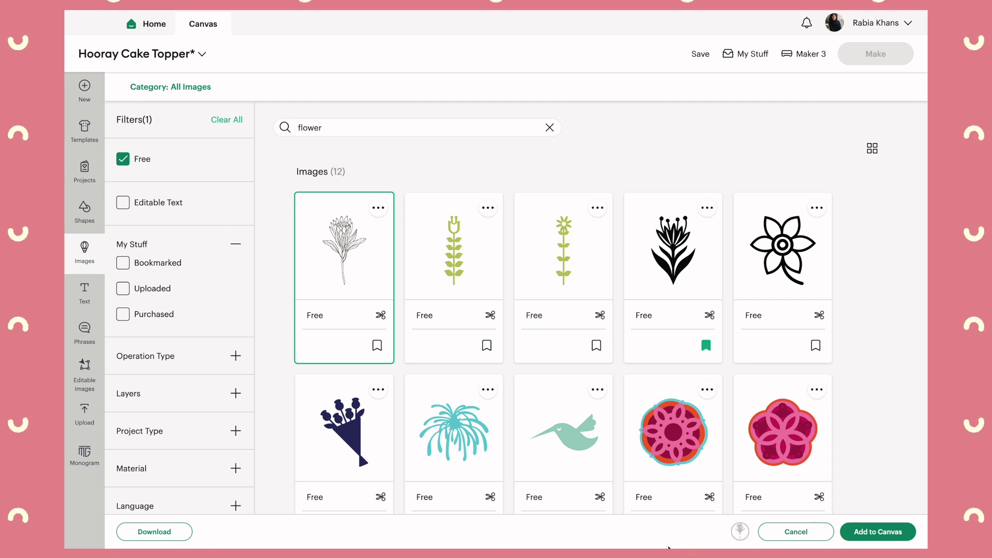
{"action": "left_click", "coordinate": [740, 532]}
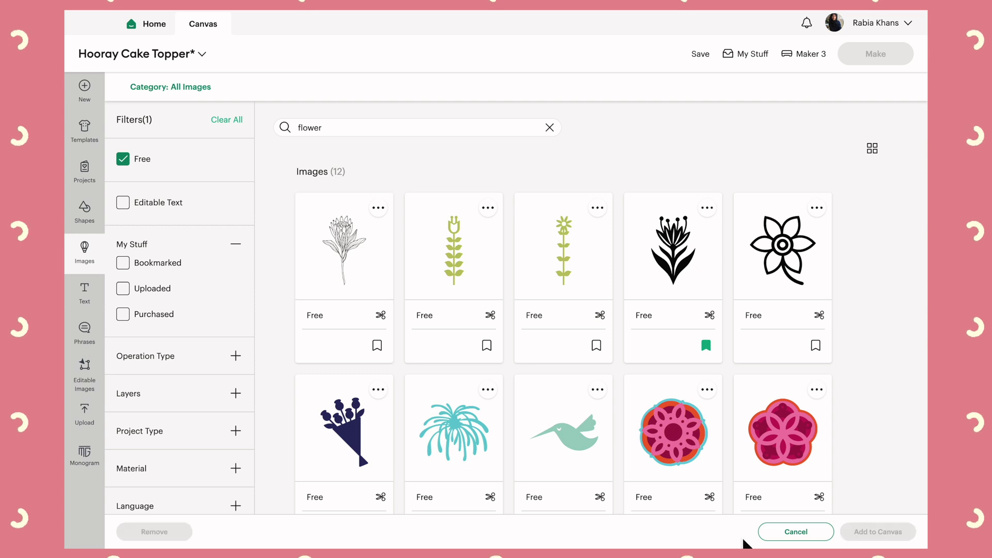
Step: Add the line-drawn flower and the bookmarked black flower to the canvas together
{"action": "left_click", "coordinate": [355, 266]}
{"action": "left_click", "coordinate": [693, 270]}
{"action": "left_click", "coordinate": [881, 532]}
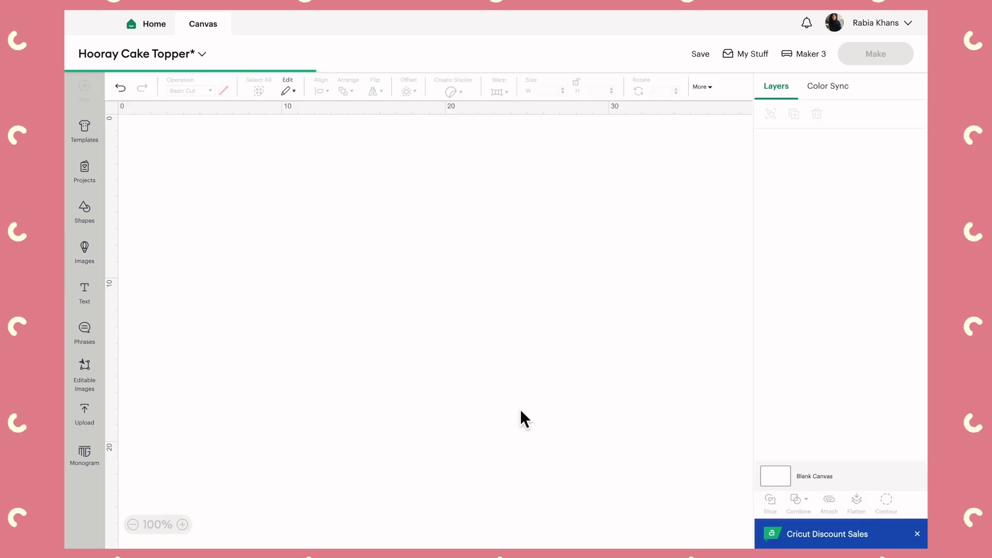
Step: Add a circle shape to the canvas alongside the two flowers
{"action": "left_click", "coordinate": [212, 267]}
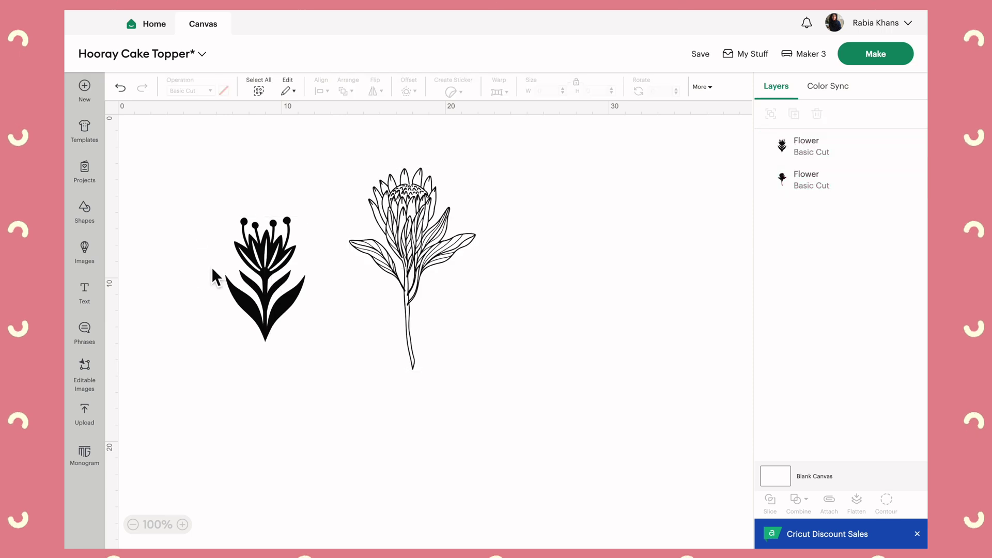
{"action": "left_click", "coordinate": [292, 269]}
{"action": "left_click", "coordinate": [182, 237]}
{"action": "left_click", "coordinate": [274, 270]}
{"action": "left_click", "coordinate": [83, 212]}
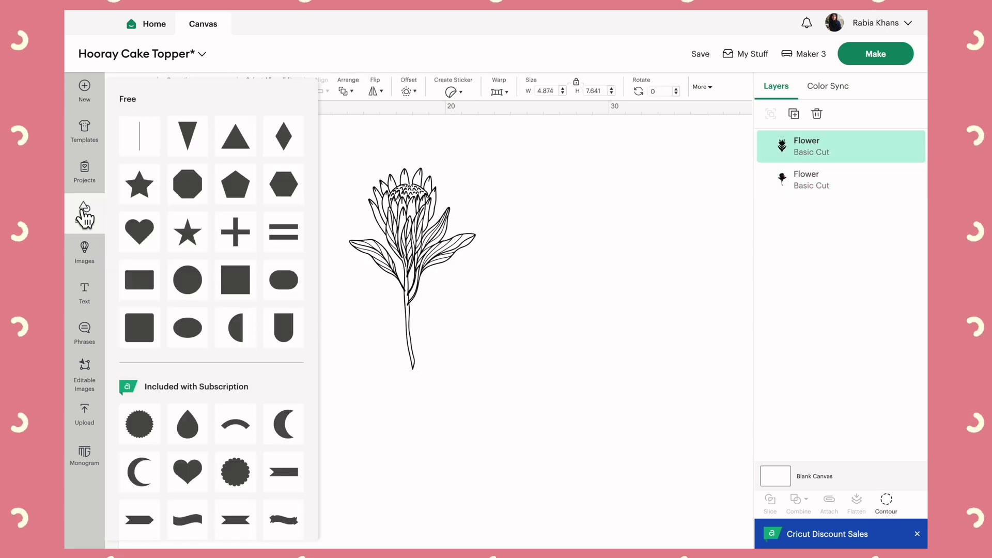
{"action": "left_click", "coordinate": [190, 283]}
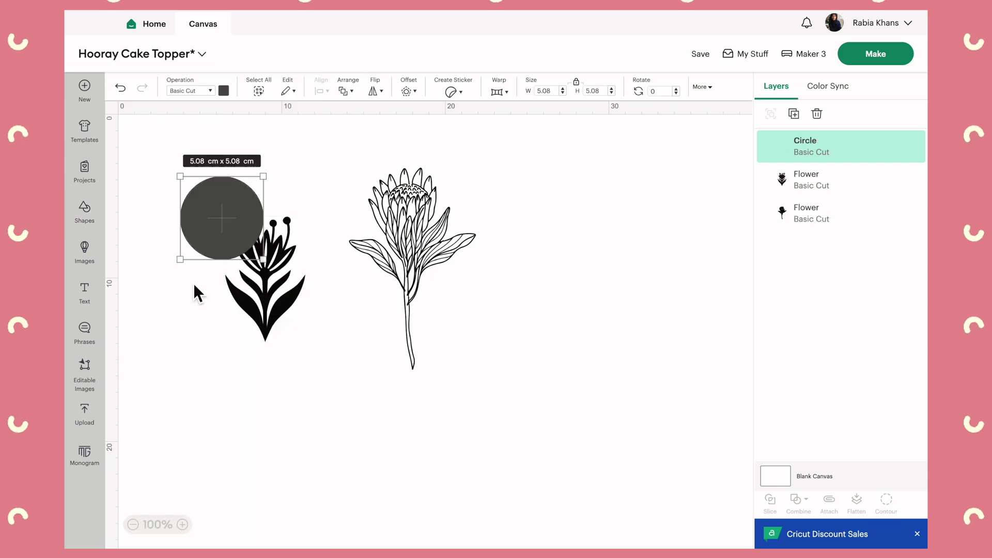
Step: Color the circle pale yellow and the solid black flower light pink
{"action": "left_click", "coordinate": [223, 91]}
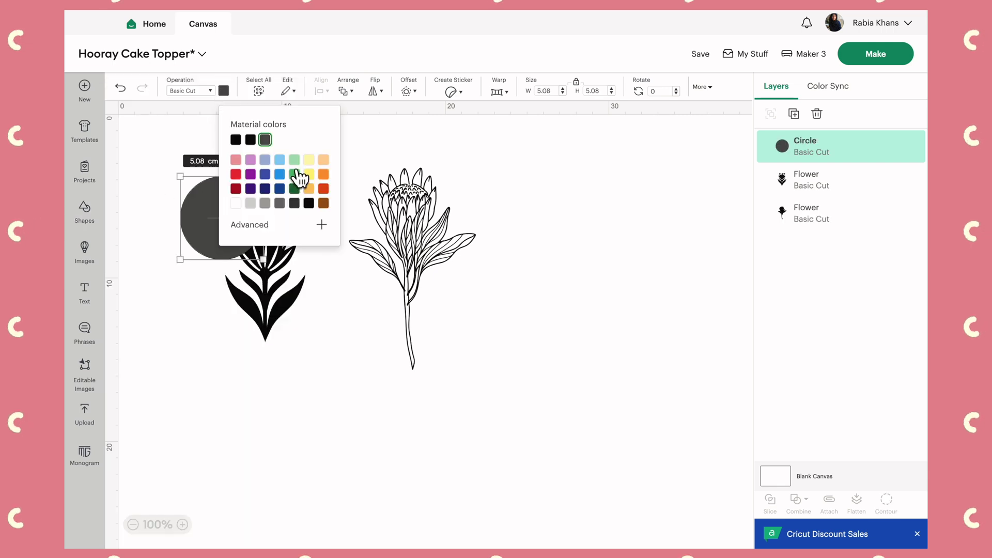
{"action": "left_click", "coordinate": [308, 159]}
{"action": "left_click", "coordinate": [255, 302]}
{"action": "left_click", "coordinate": [223, 91]}
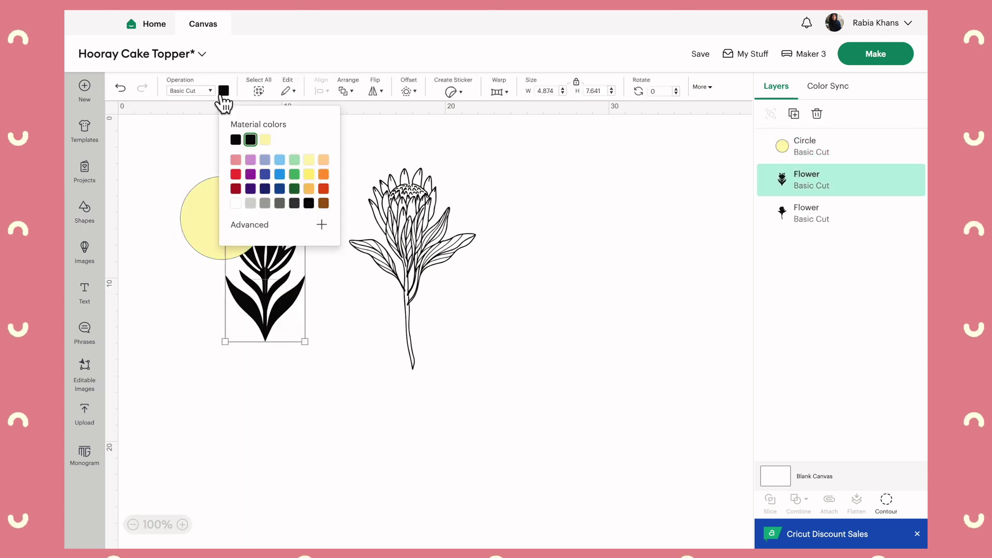
{"action": "left_click", "coordinate": [236, 159]}
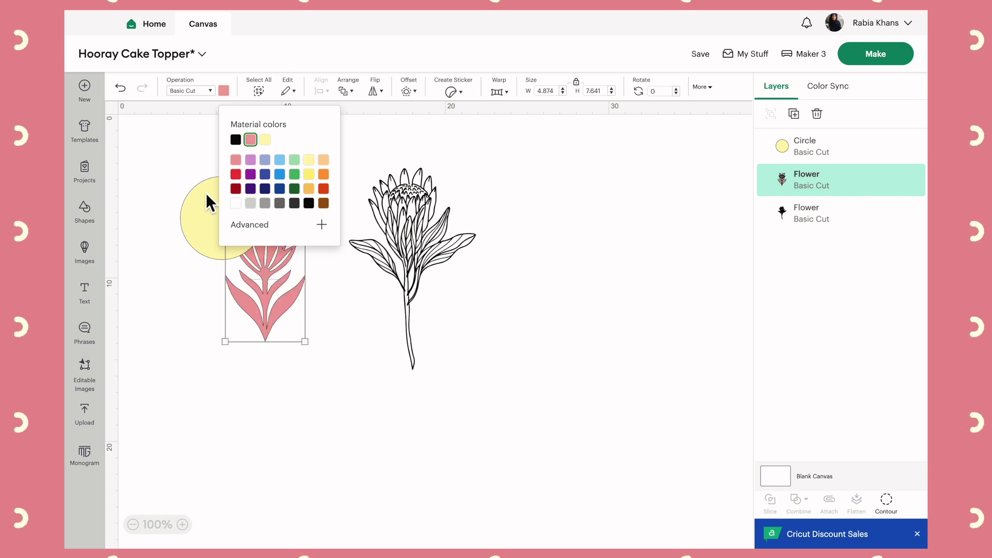
{"action": "left_click", "coordinate": [204, 196]}
Step: Enlarge the circle to about 9.67 cm so it covers the pink flower, and move the line-drawn flower away from it
{"action": "left_click", "coordinate": [191, 226]}
{"action": "left_click_drag", "start_coordinate": [265, 258], "coordinate": [338, 336]}
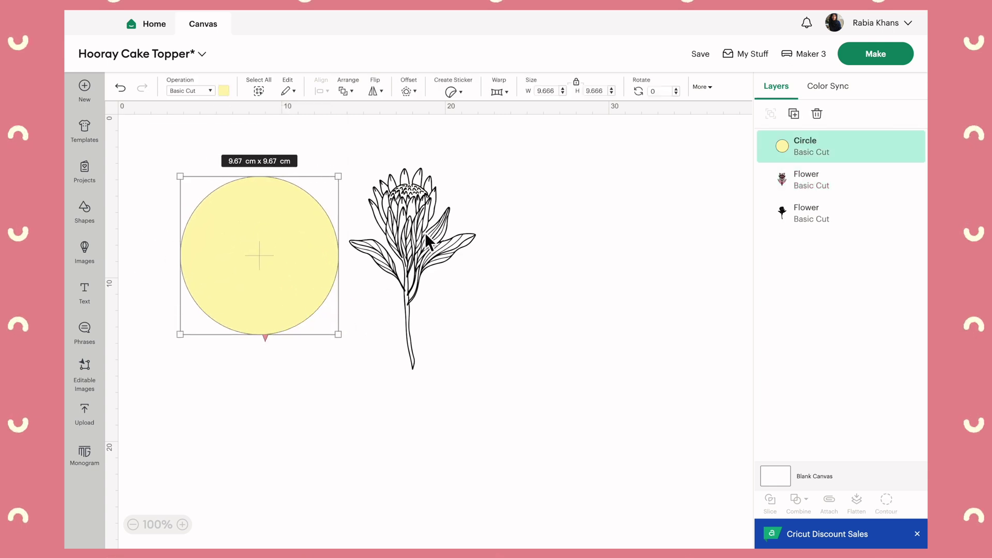
{"action": "left_click_drag", "start_coordinate": [438, 234], "coordinate": [612, 235]}
{"action": "left_click_drag", "start_coordinate": [226, 273], "coordinate": [241, 283]}
{"action": "left_click", "coordinate": [306, 431]}
{"action": "left_click", "coordinate": [266, 264]}
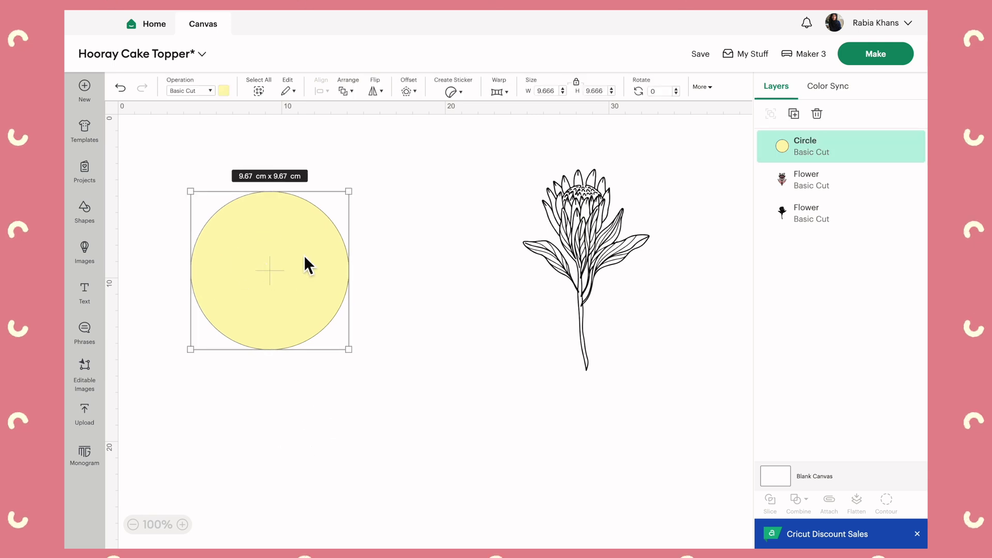
Step: Move the circle aside to uncover the pink flower, and slide the flower underneath the circle's center
{"action": "left_click_drag", "start_coordinate": [263, 259], "coordinate": [340, 258]}
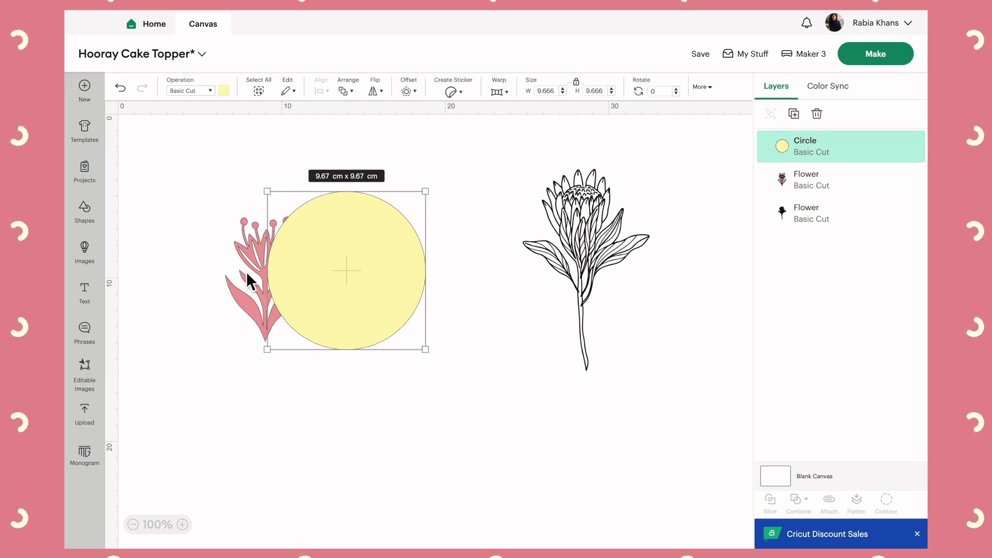
{"action": "left_click", "coordinate": [250, 281]}
{"action": "left_click_drag", "start_coordinate": [250, 281], "coordinate": [375, 270]}
Step: Send the yellow circle to the back, and shrink the pink flower in the upper part of the circle
{"action": "left_click", "coordinate": [227, 281]}
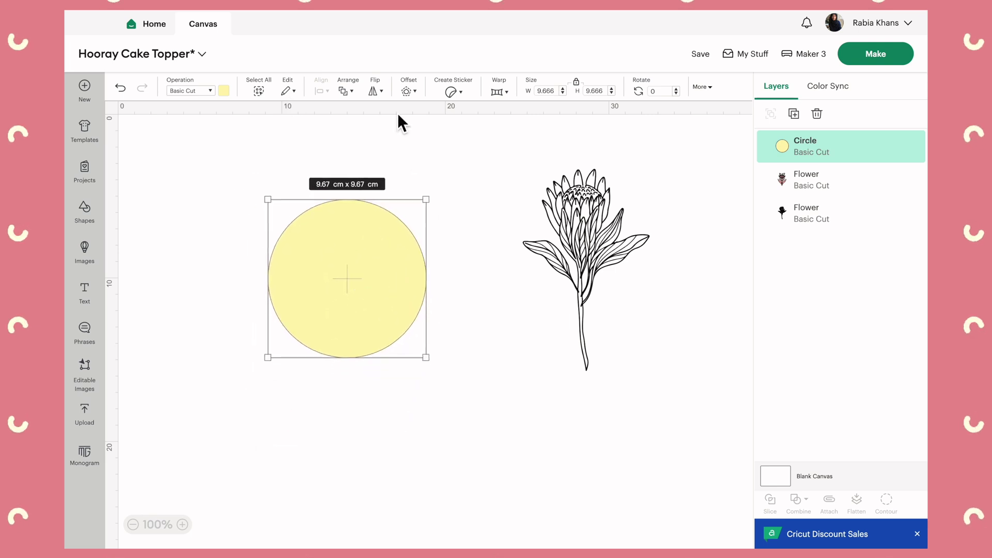
{"action": "left_click", "coordinate": [356, 93]}
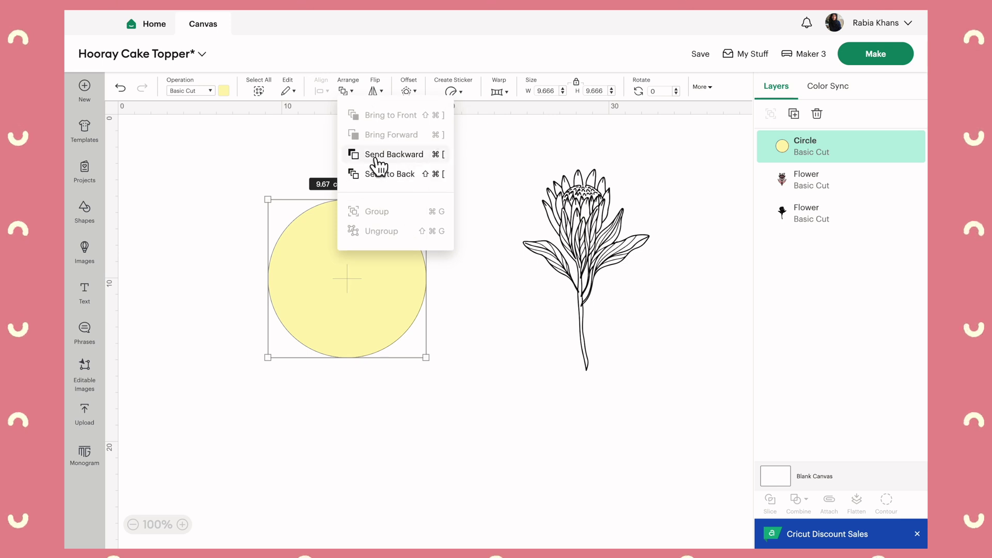
{"action": "left_click", "coordinate": [393, 175]}
{"action": "left_click", "coordinate": [502, 320]}
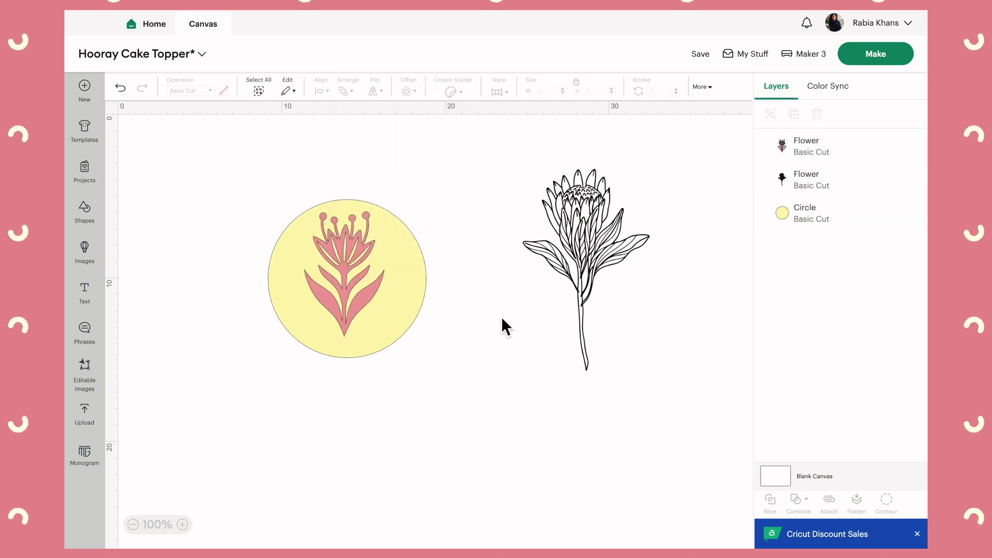
{"action": "left_click", "coordinate": [339, 279]}
{"action": "left_click", "coordinate": [278, 281]}
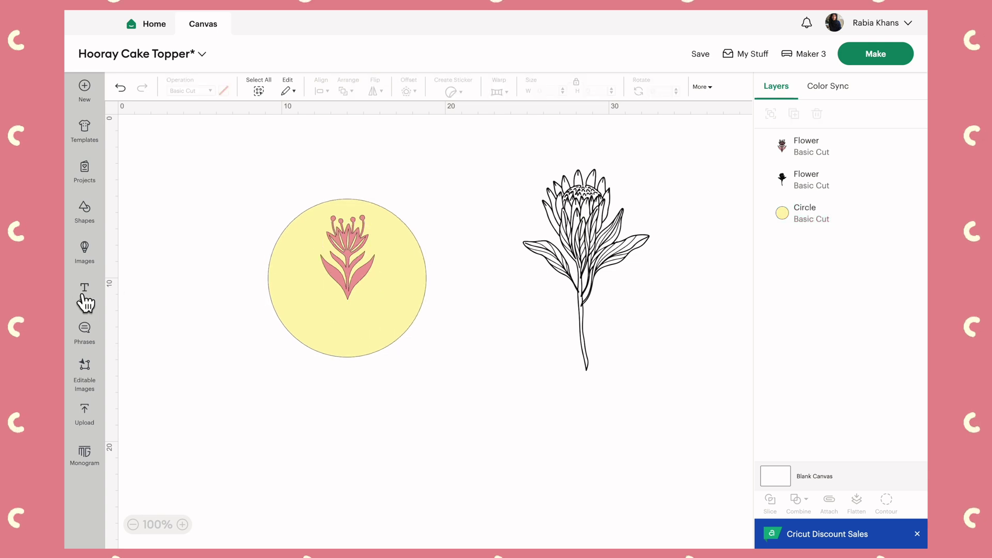
Step: Add a text object below the circle reading "To:" followed by the recipient's first name
{"action": "left_click", "coordinate": [85, 300]}
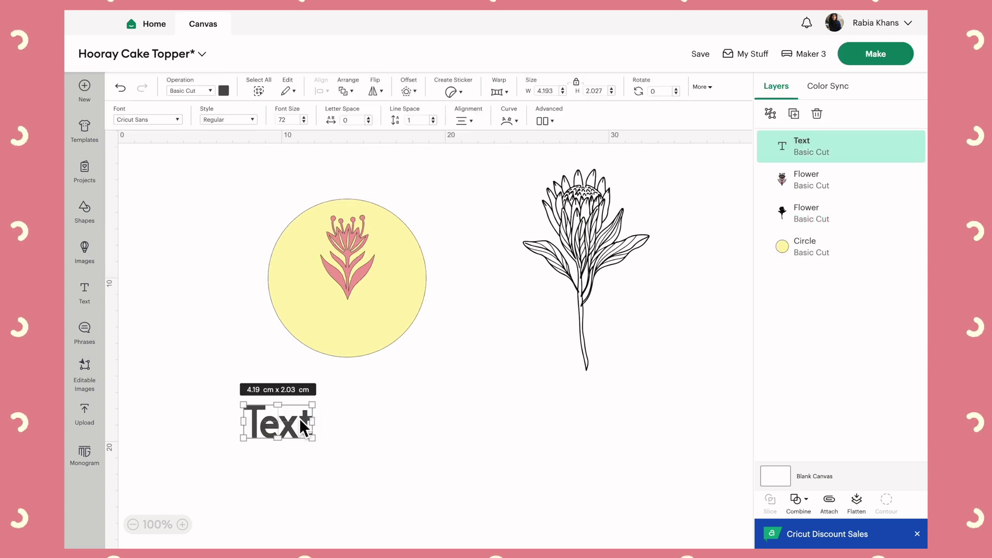
{"action": "left_click_drag", "start_coordinate": [279, 428], "coordinate": [334, 410]}
{"action": "double_click", "coordinate": [339, 403]}
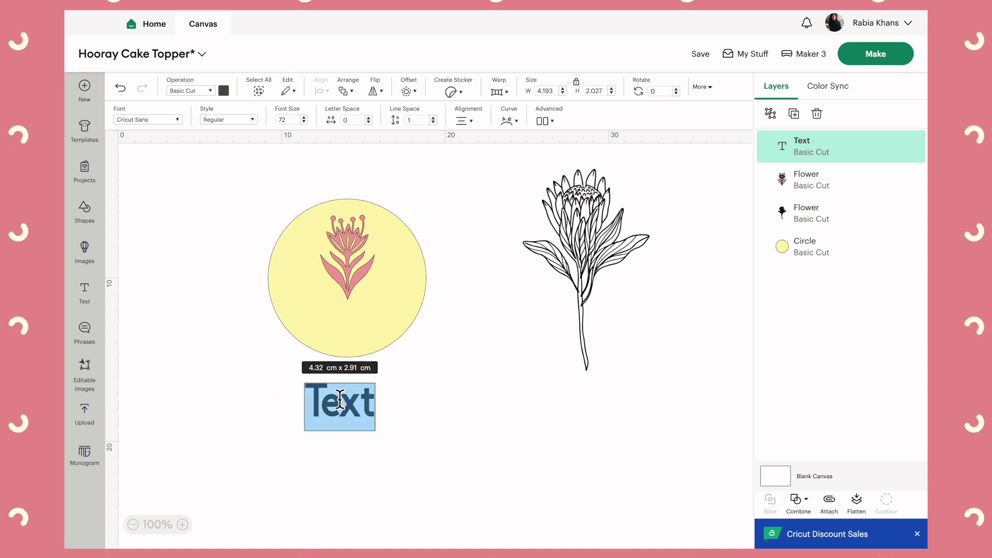
{"action": "type", "text": "To:"}
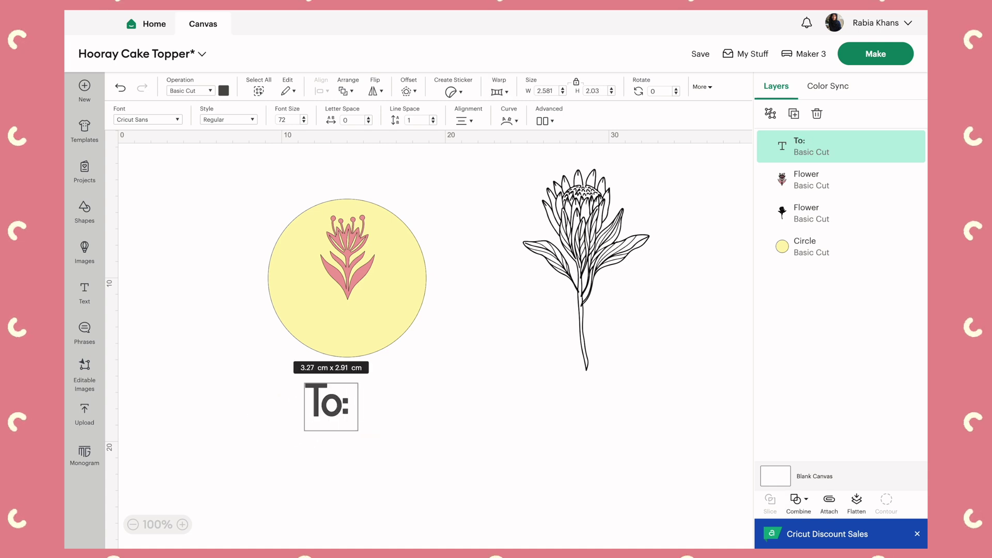
{"action": "type", "text": " Rabia"}
{"action": "left_click", "coordinate": [404, 473]}
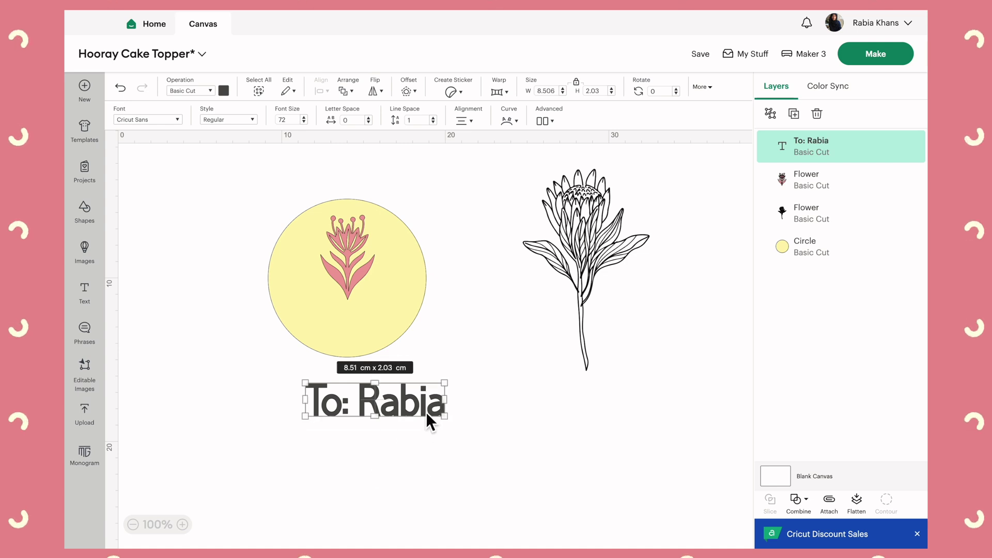
Step: Place the text inside the circle below the flower, reduced to about 6.88 cm x 1.64 cm
{"action": "left_click_drag", "start_coordinate": [413, 401], "coordinate": [354, 316]}
{"action": "left_click", "coordinate": [387, 394]}
{"action": "left_click_drag", "start_coordinate": [359, 259], "coordinate": [358, 265]}
{"action": "left_click_drag", "start_coordinate": [358, 323], "coordinate": [363, 321]}
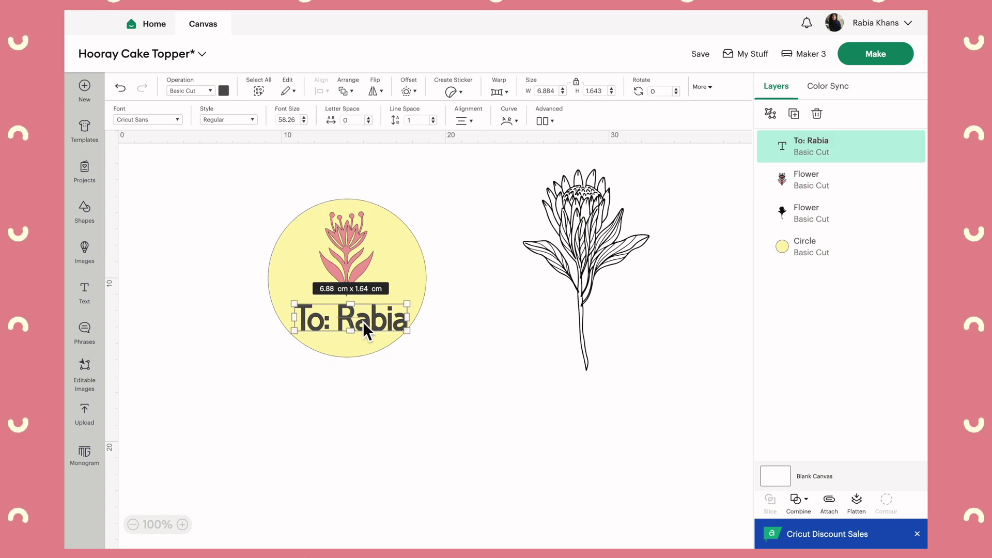
Step: Shift the pink flower right of the circle's center and the text left of it
{"action": "left_click_drag", "start_coordinate": [350, 319], "coordinate": [353, 317]}
{"action": "left_click_drag", "start_coordinate": [350, 240], "coordinate": [365, 241]}
{"action": "left_click_drag", "start_coordinate": [380, 315], "coordinate": [358, 317]}
{"action": "left_click", "coordinate": [389, 410]}
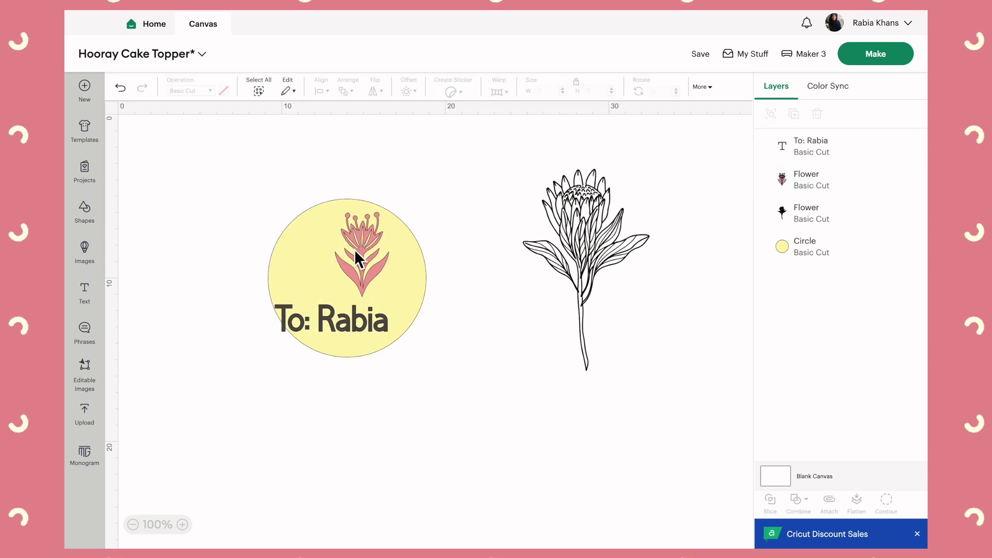
Step: Center the circle, pink flower and text horizontally on each other, and nudge the text slightly
{"action": "left_click_drag", "start_coordinate": [224, 157], "coordinate": [500, 397]}
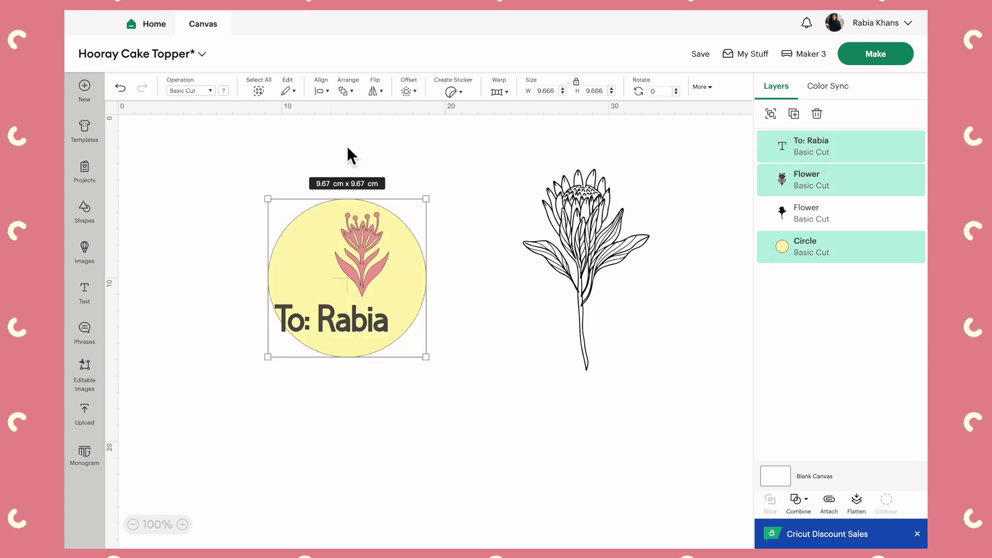
{"action": "left_click", "coordinate": [324, 91]}
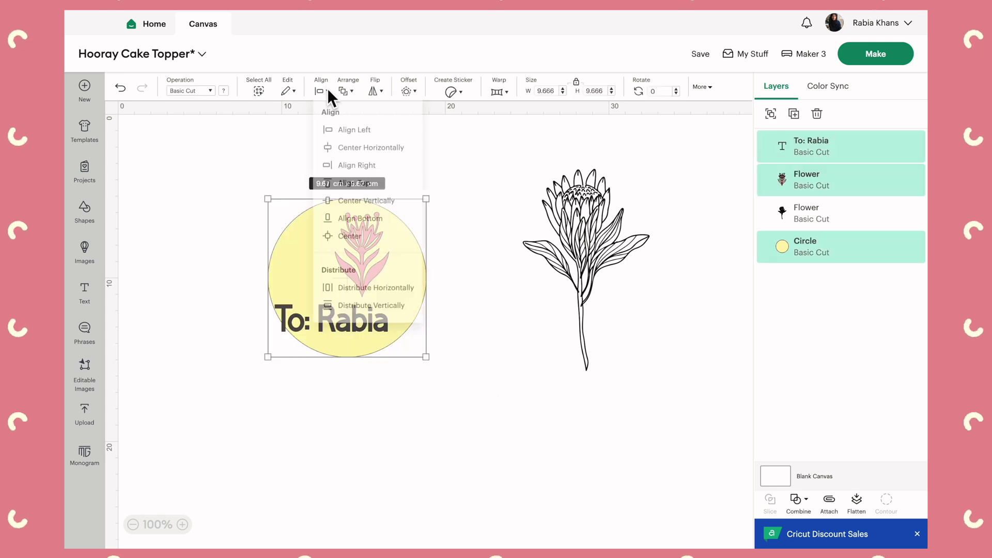
{"action": "left_click", "coordinate": [397, 154]}
{"action": "left_click", "coordinate": [490, 250]}
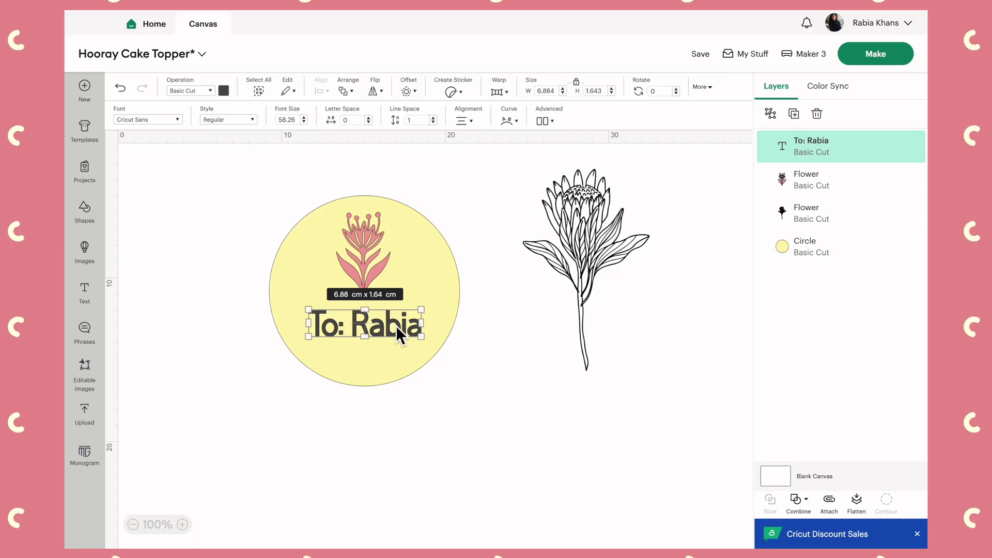
{"action": "left_click_drag", "start_coordinate": [396, 325], "coordinate": [398, 327]}
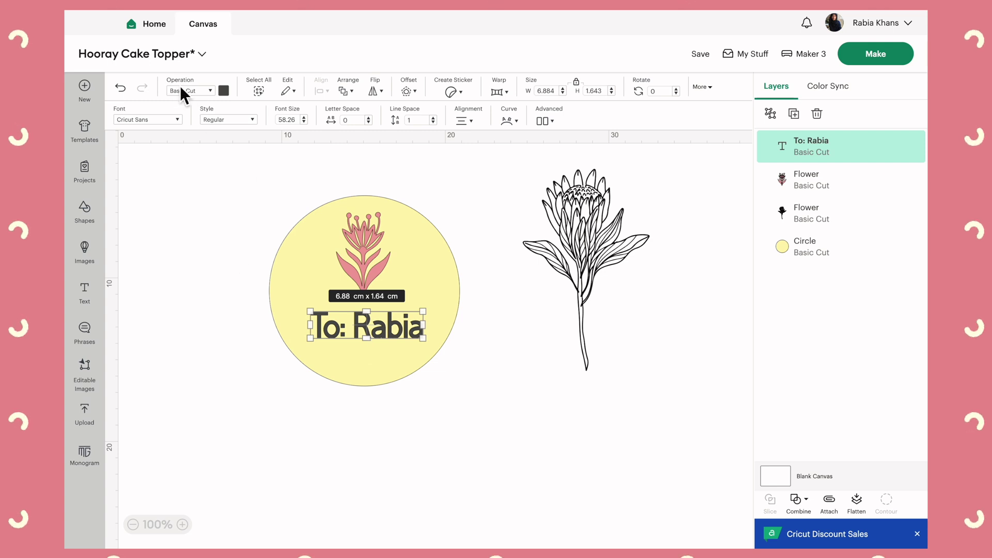
Step: Change the operation of the text in the circle to Pen
{"action": "left_click", "coordinate": [209, 91]}
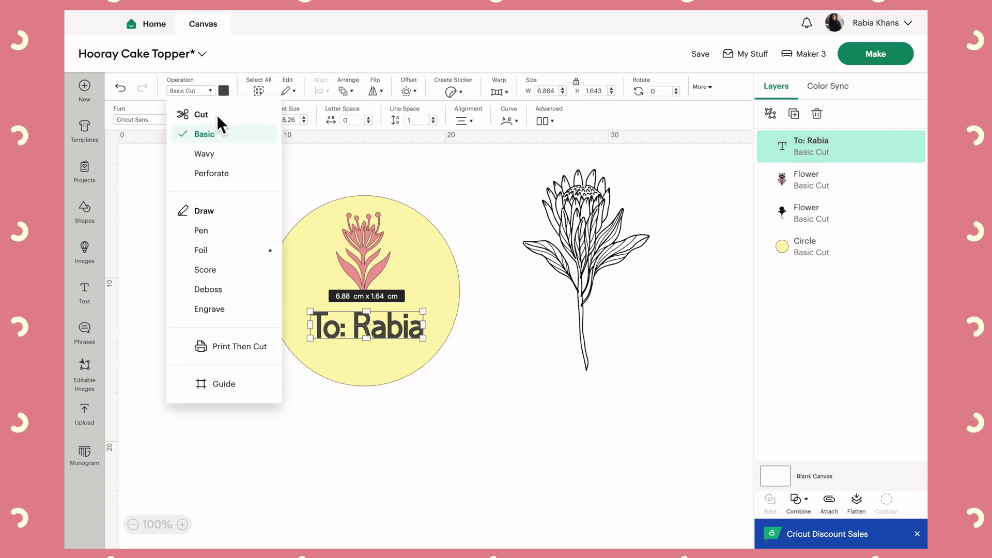
{"action": "left_click", "coordinate": [212, 236]}
{"action": "left_click", "coordinate": [213, 238]}
{"action": "left_click", "coordinate": [383, 334]}
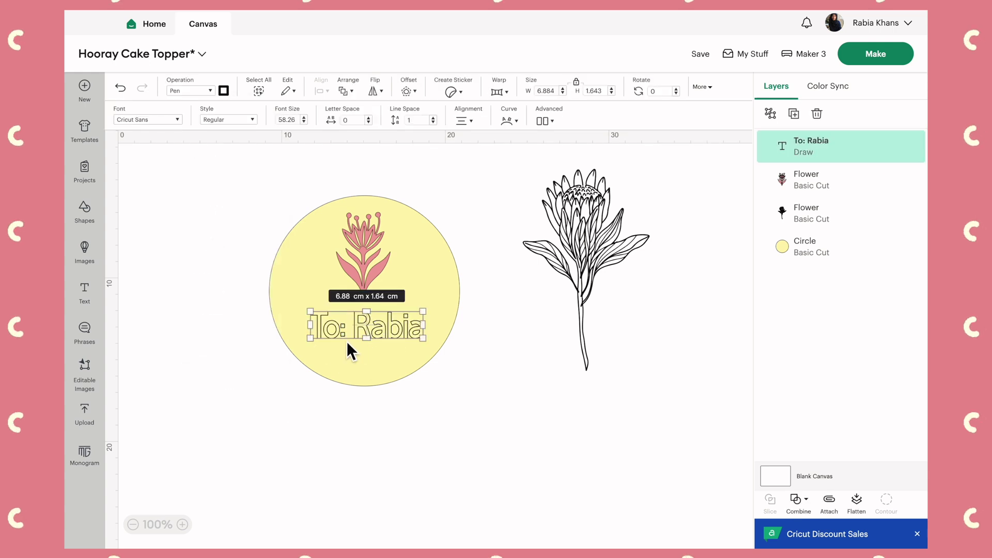
{"action": "left_click", "coordinate": [410, 417]}
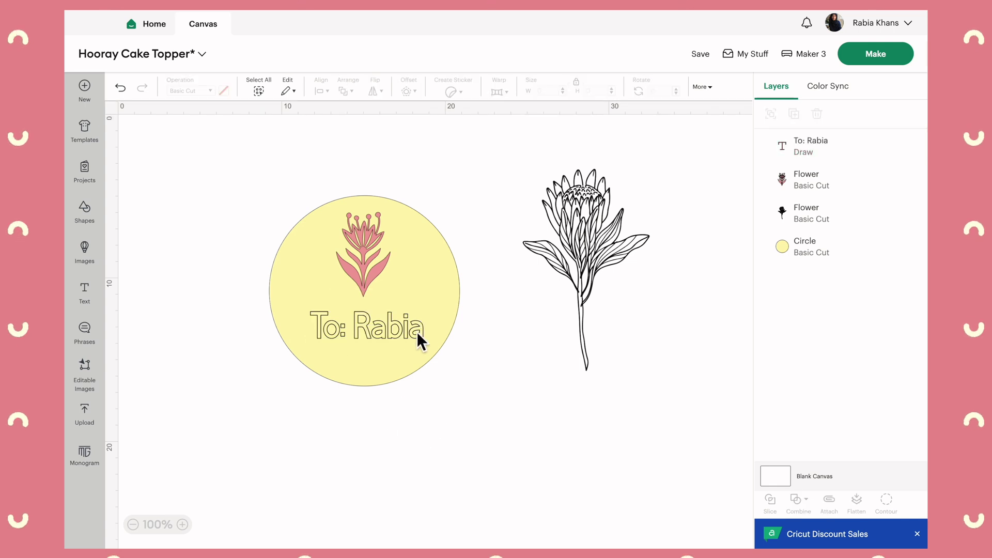
{"action": "left_click", "coordinate": [399, 333]}
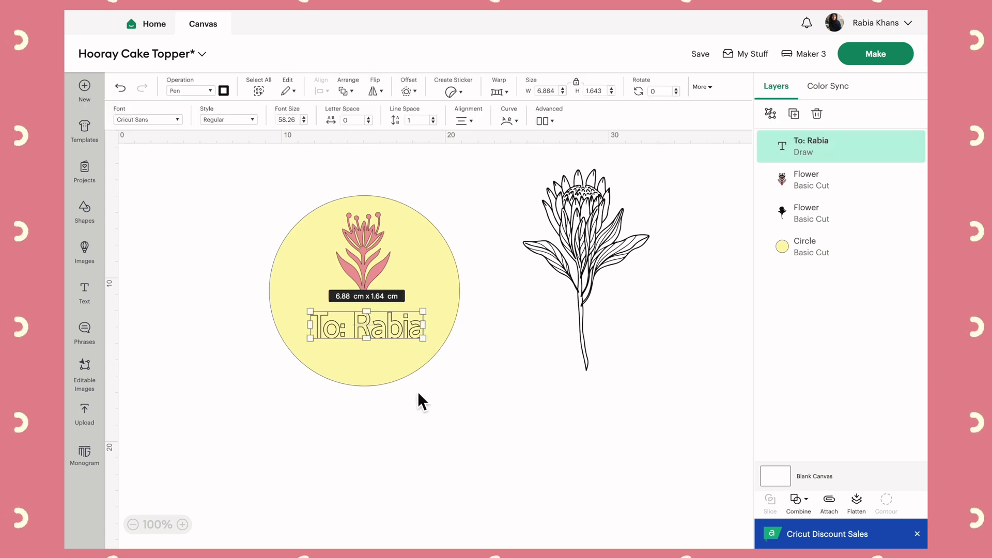
{"action": "left_click", "coordinate": [418, 391]}
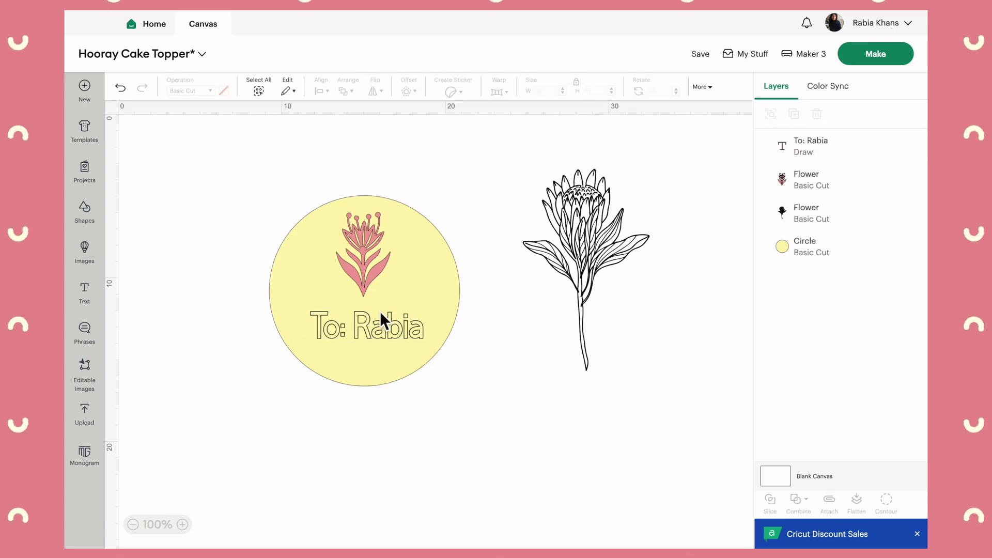
Step: Filter the Cricut fonts for the text to those that are Free and Writing
{"action": "left_click", "coordinate": [374, 330]}
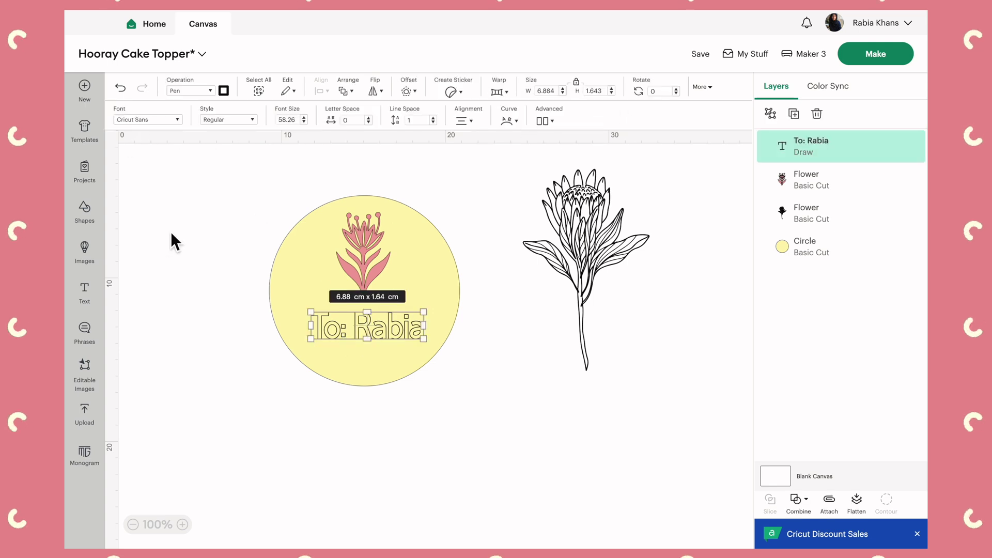
{"action": "left_click", "coordinate": [179, 121]}
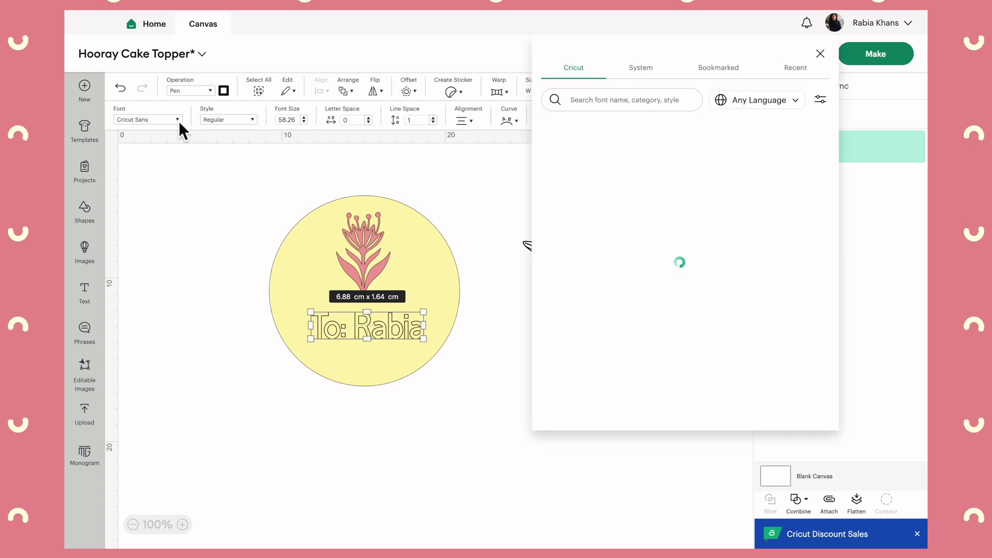
{"action": "left_click", "coordinate": [821, 99]}
{"action": "left_click", "coordinate": [734, 263]}
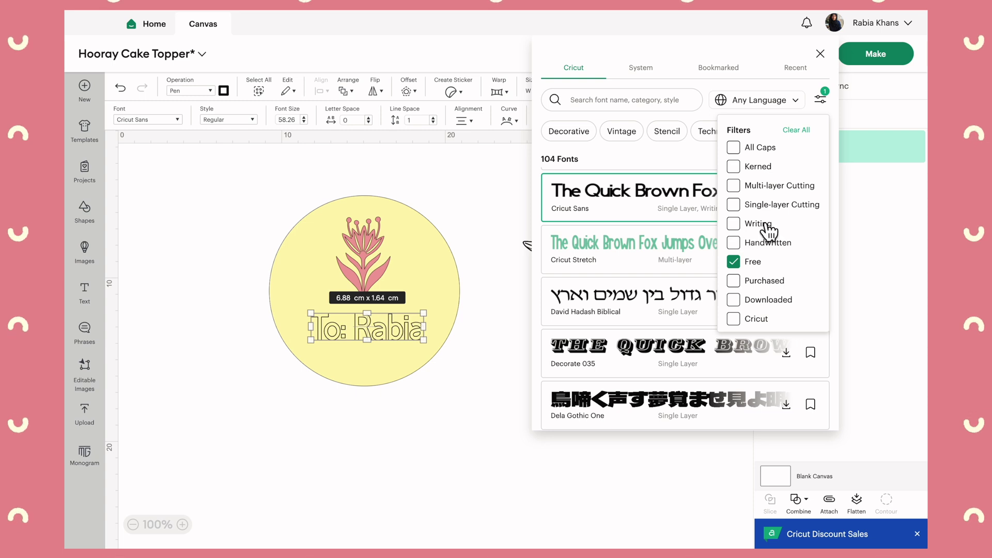
{"action": "left_click", "coordinate": [734, 226]}
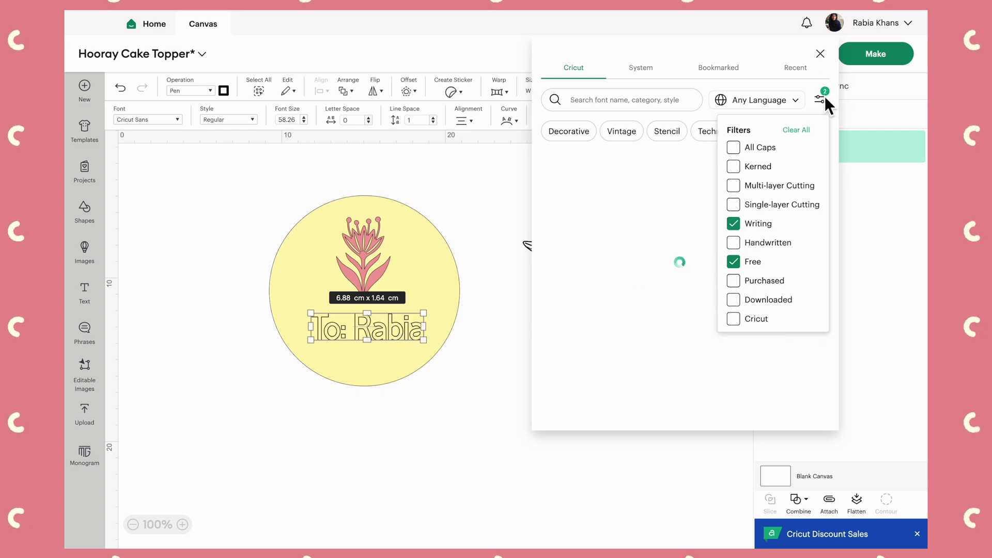
Step: Apply the Cricut Alphabet font to the text in the circle
{"action": "left_click", "coordinate": [646, 194]}
{"action": "left_click", "coordinate": [581, 308]}
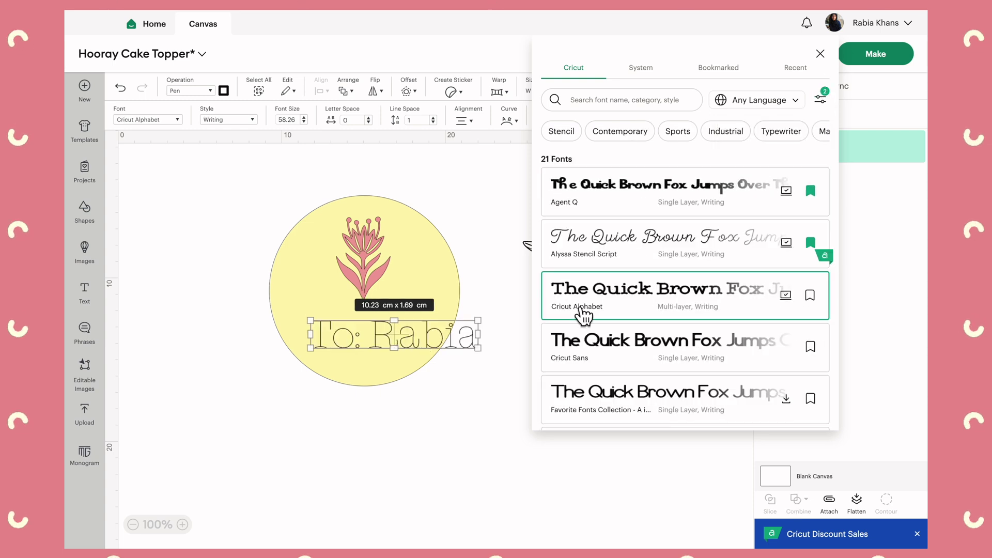
{"action": "left_click", "coordinate": [820, 54]}
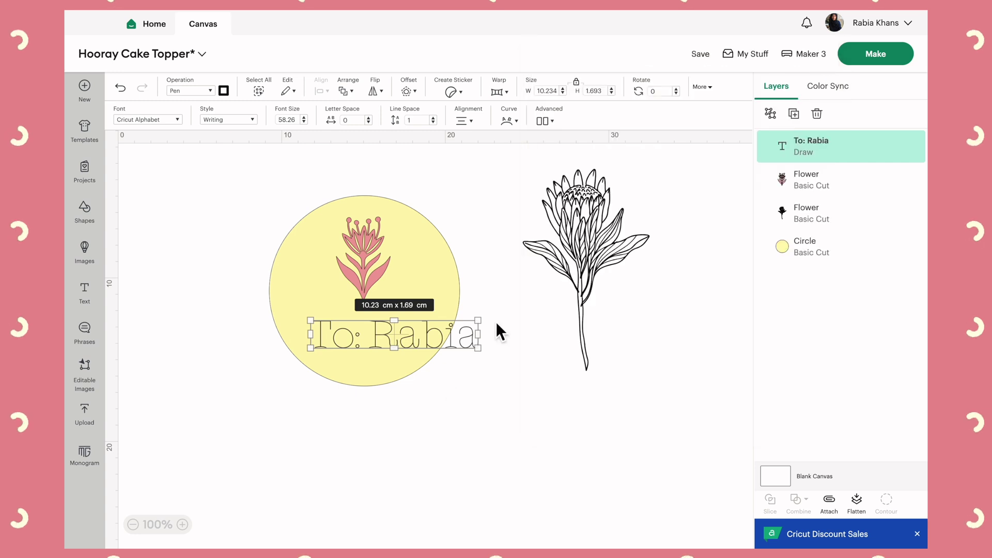
{"action": "left_click", "coordinate": [523, 394]}
{"action": "left_click", "coordinate": [428, 336]}
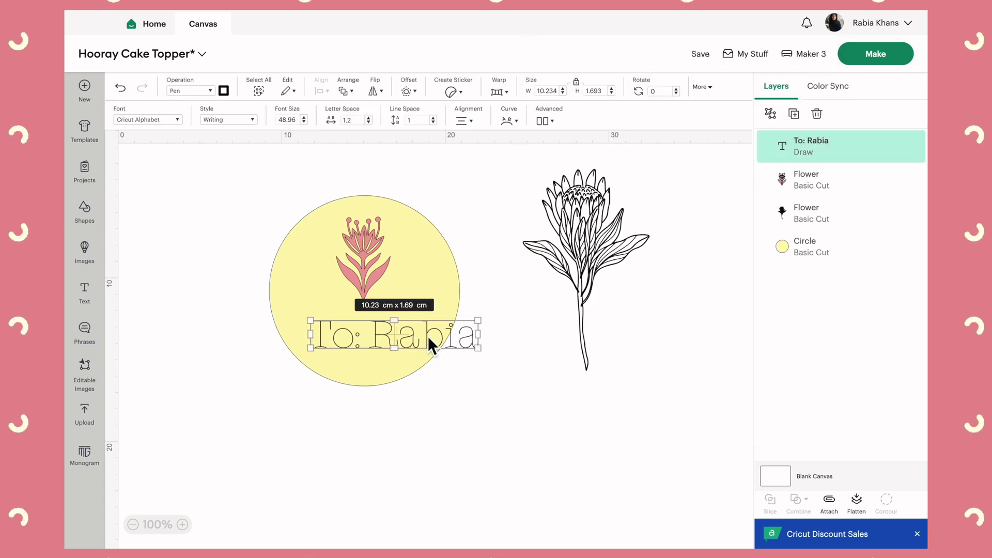
Step: Reduce the text to about 7.53 cm wide beneath the pink flower and center it horizontally with the flower and circle
{"action": "left_click", "coordinate": [440, 412]}
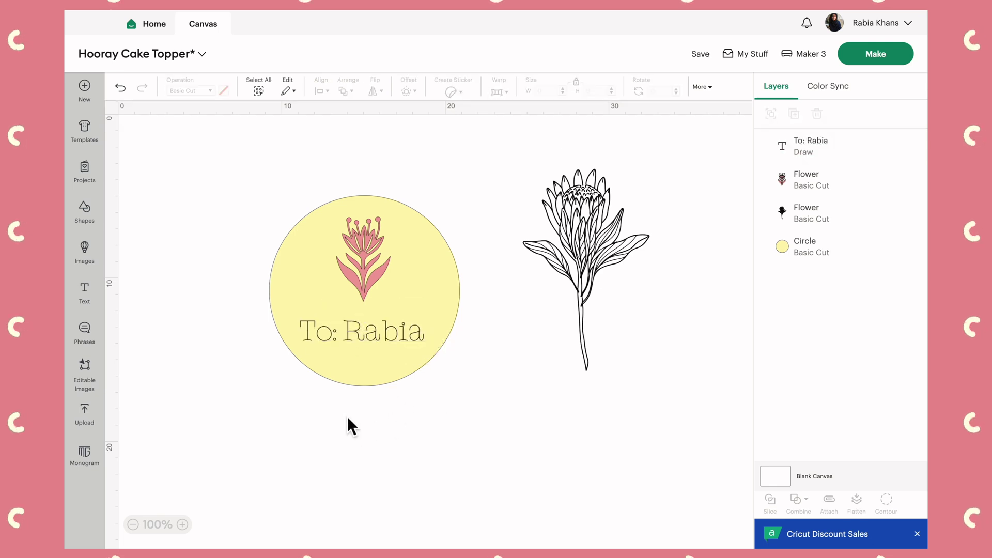
{"action": "left_click", "coordinate": [379, 331]}
{"action": "left_click", "coordinate": [457, 398]}
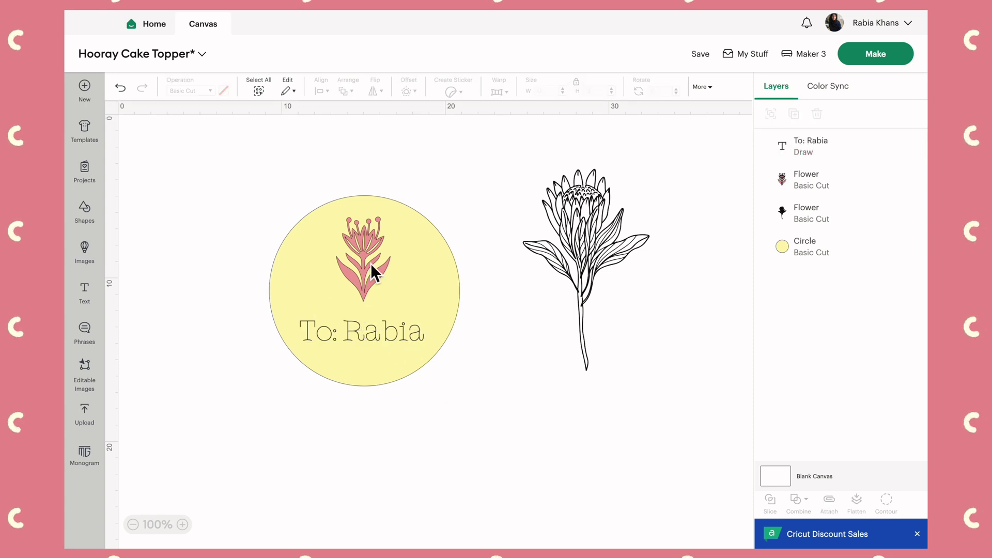
{"action": "left_click_drag", "start_coordinate": [256, 162], "coordinate": [432, 372]}
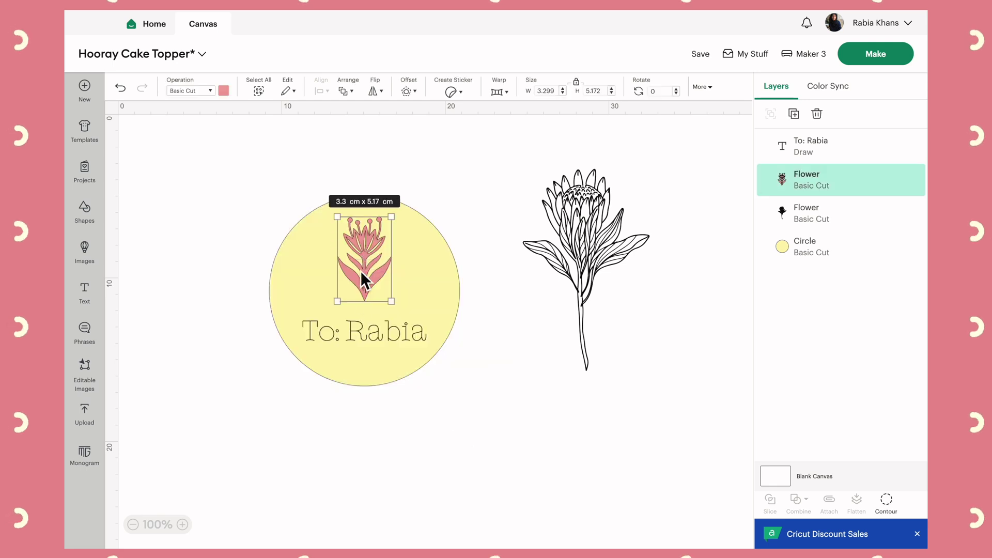
Step: Select the pink flower and the text together and move both slightly lower within the yellow circle
{"action": "left_click", "coordinate": [365, 337], "text": "shift"}
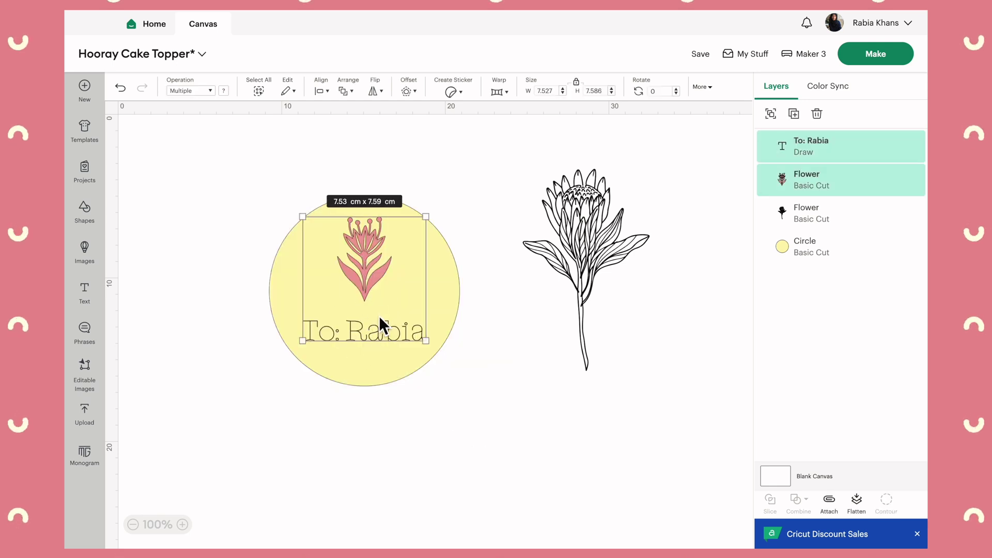
{"action": "left_click", "coordinate": [457, 411]}
{"action": "left_click", "coordinate": [368, 252]}
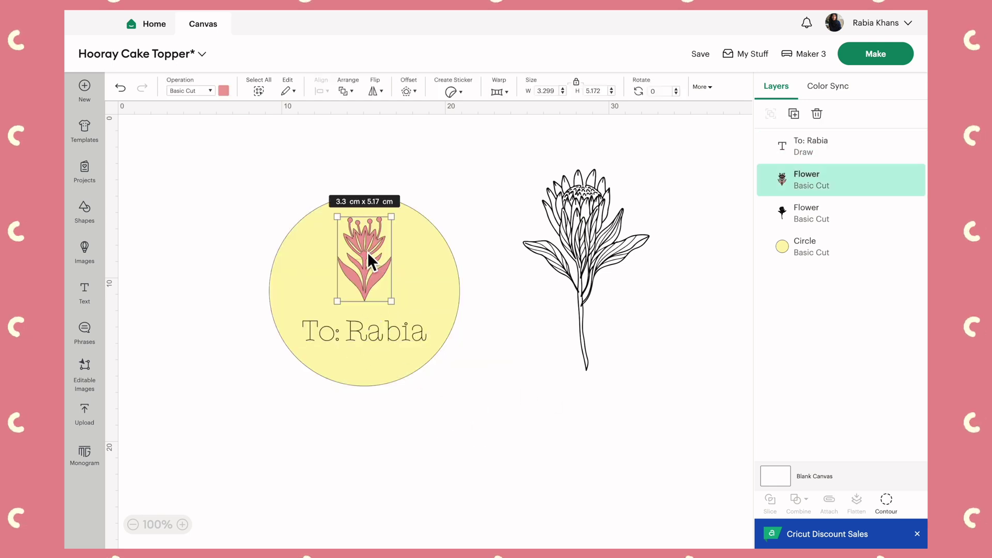
{"action": "left_click", "coordinate": [373, 332], "text": "shift"}
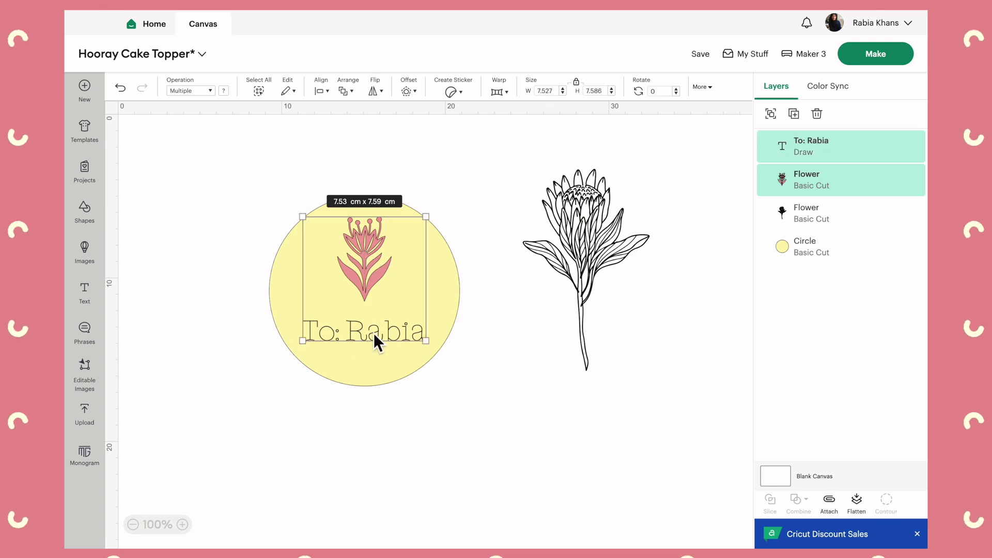
{"action": "left_click_drag", "start_coordinate": [361, 248], "coordinate": [357, 259]}
{"action": "left_click", "coordinate": [310, 166]}
Step: Try to center the circle, pink flower and text on one another both horizontally and vertically
{"action": "left_click_drag", "start_coordinate": [240, 174], "coordinate": [477, 414]}
{"action": "left_click", "coordinate": [324, 93]}
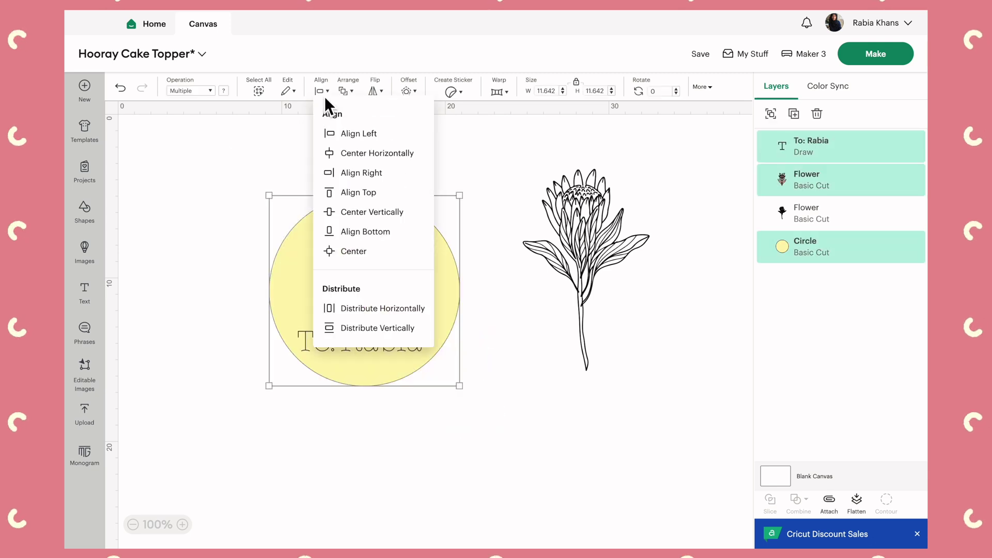
{"action": "left_click", "coordinate": [379, 253]}
{"action": "left_click", "coordinate": [236, 317]}
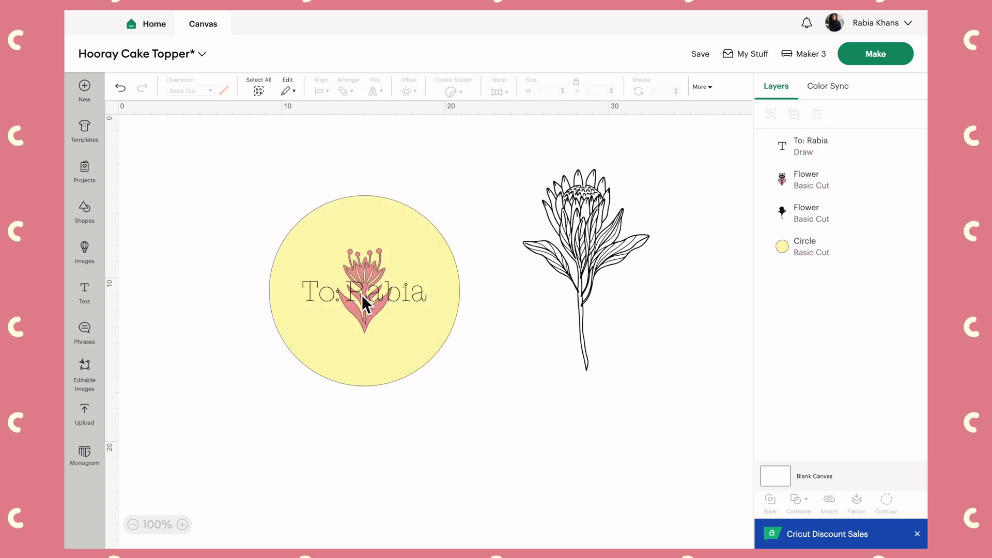
Step: Separate the overlapping items by moving the text to the lower part of the circle and the pink flower above it
{"action": "left_click_drag", "start_coordinate": [362, 294], "coordinate": [366, 345]}
{"action": "left_click_drag", "start_coordinate": [365, 294], "coordinate": [367, 271]}
{"action": "left_click", "coordinate": [368, 341]}
{"action": "left_click_drag", "start_coordinate": [369, 341], "coordinate": [366, 336]}
{"action": "left_click", "coordinate": [393, 423]}
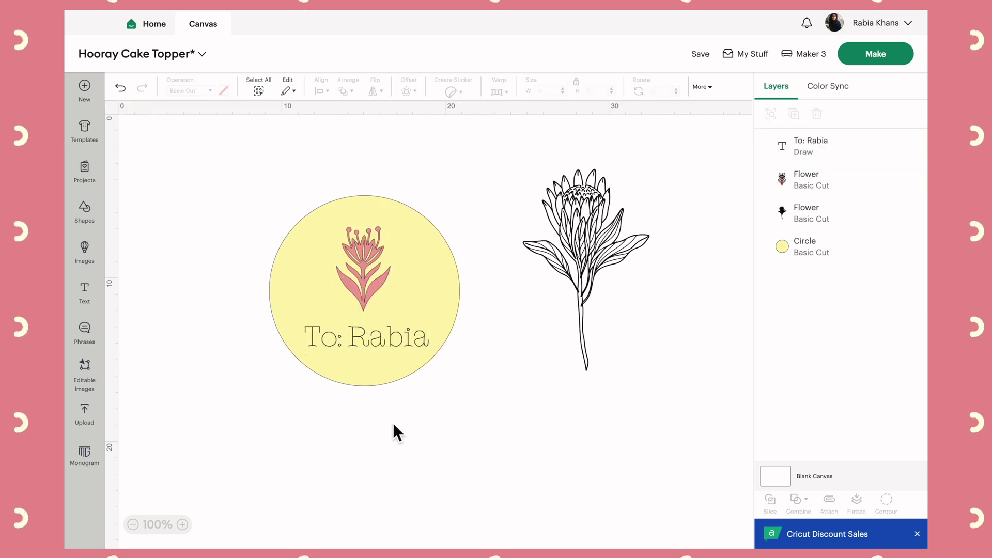
Step: Align the circle, the pink flower and the text with one another using Center Horizontally
{"action": "left_click_drag", "start_coordinate": [243, 168], "coordinate": [460, 394]}
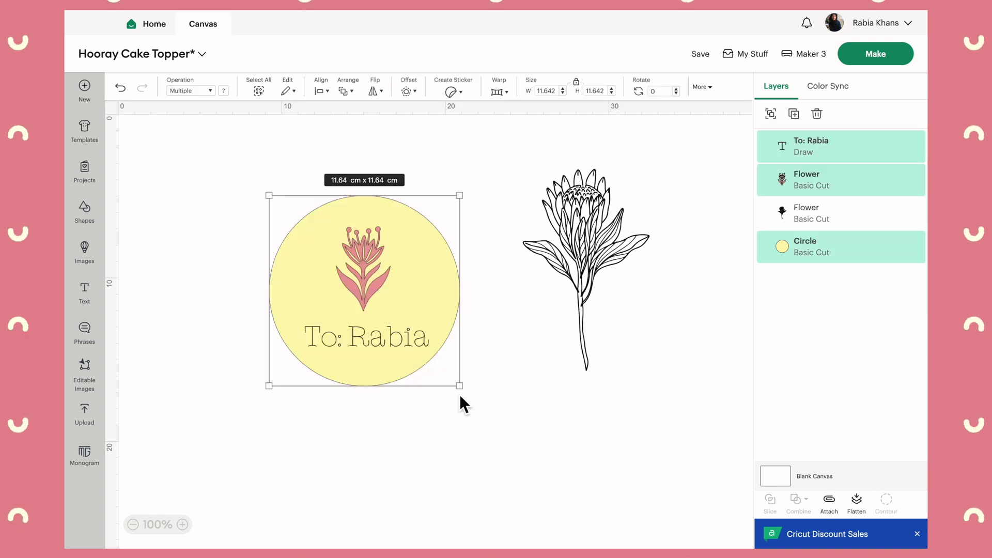
{"action": "left_click", "coordinate": [327, 80]}
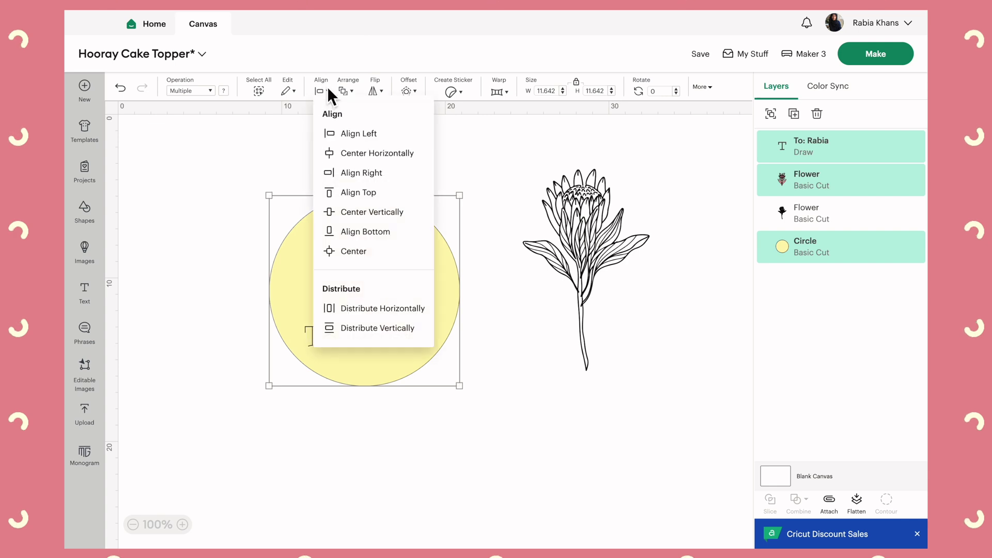
{"action": "left_click", "coordinate": [379, 153]}
{"action": "left_click", "coordinate": [212, 296]}
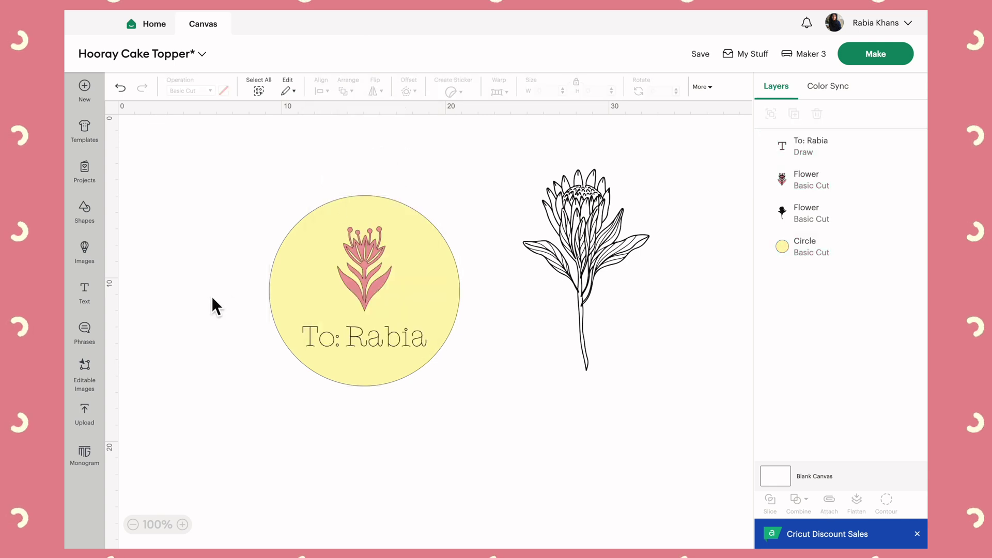
Step: Group the pink flower with the text below it, leaving the circle out of the group
{"action": "left_click", "coordinate": [365, 287]}
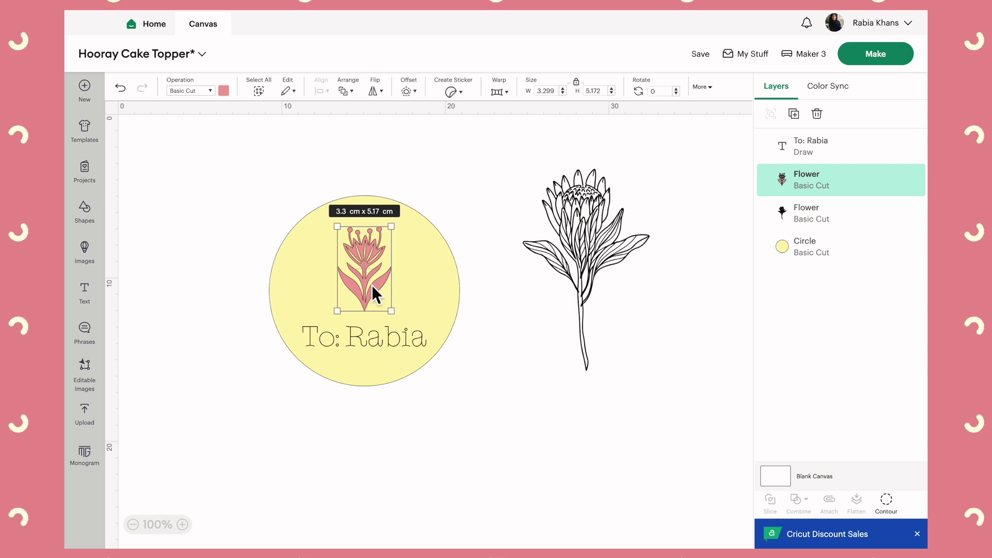
{"action": "left_click", "coordinate": [367, 339], "text": "shift"}
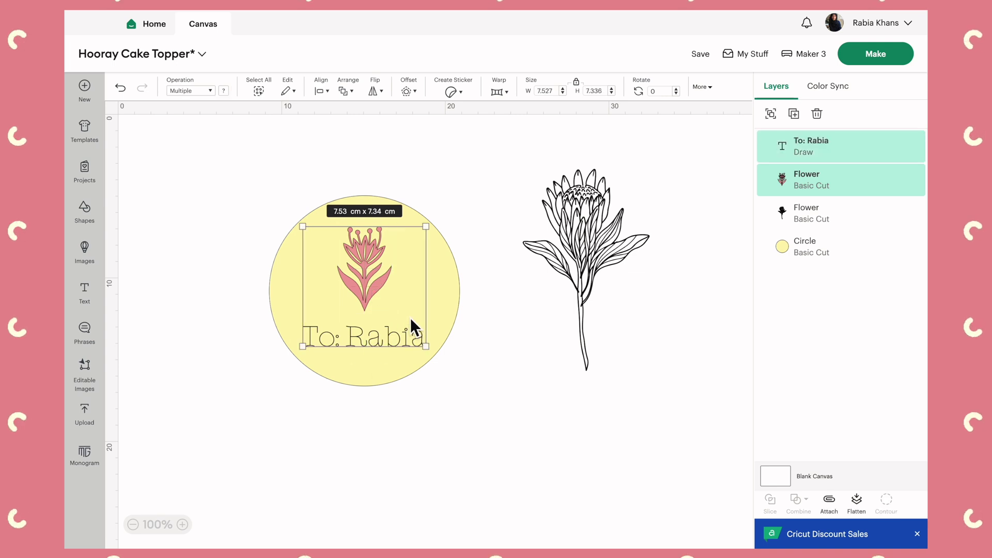
{"action": "right_click", "coordinate": [379, 279]}
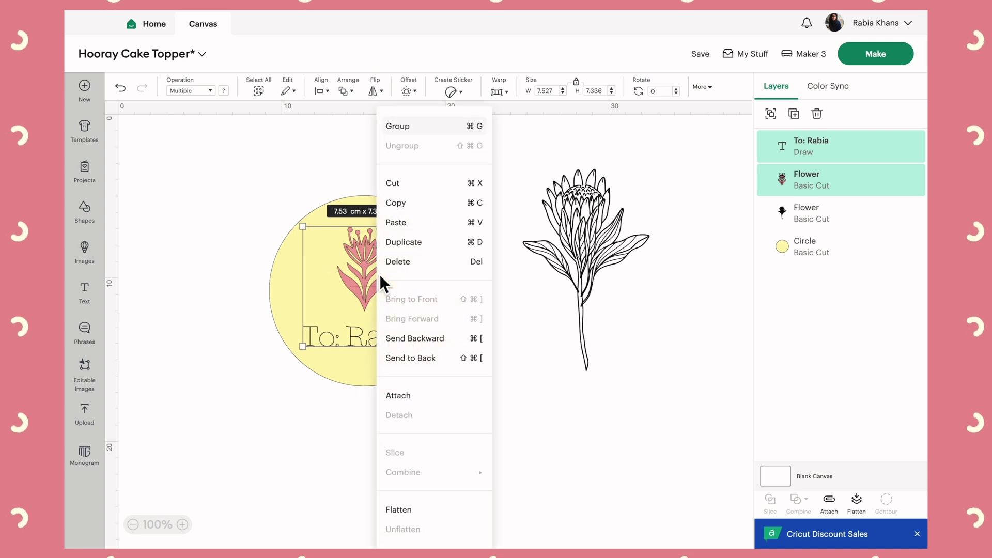
{"action": "left_click", "coordinate": [604, 106]}
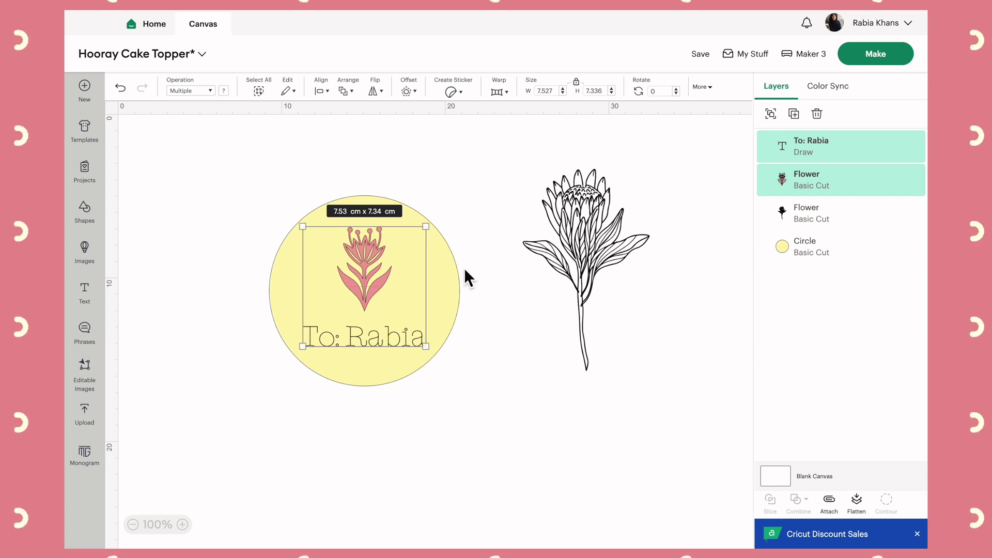
{"action": "key", "text": "super+g"}
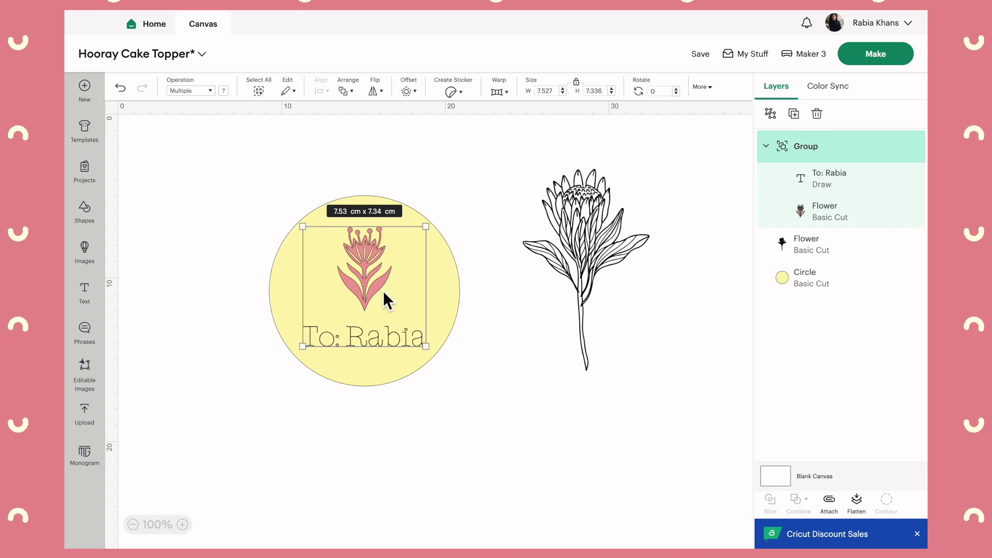
Step: Move the flower-and-text group out of the yellow circle and back inside it
{"action": "left_click", "coordinate": [551, 368]}
{"action": "left_click", "coordinate": [365, 267]}
{"action": "left_click_drag", "start_coordinate": [375, 253], "coordinate": [520, 395]}
{"action": "left_click", "coordinate": [597, 427]}
{"action": "left_click_drag", "start_coordinate": [549, 485], "coordinate": [365, 302]}
Step: Center the flower-and-text group both horizontally and vertically on the yellow circle
{"action": "left_click_drag", "start_coordinate": [221, 158], "coordinate": [503, 420]}
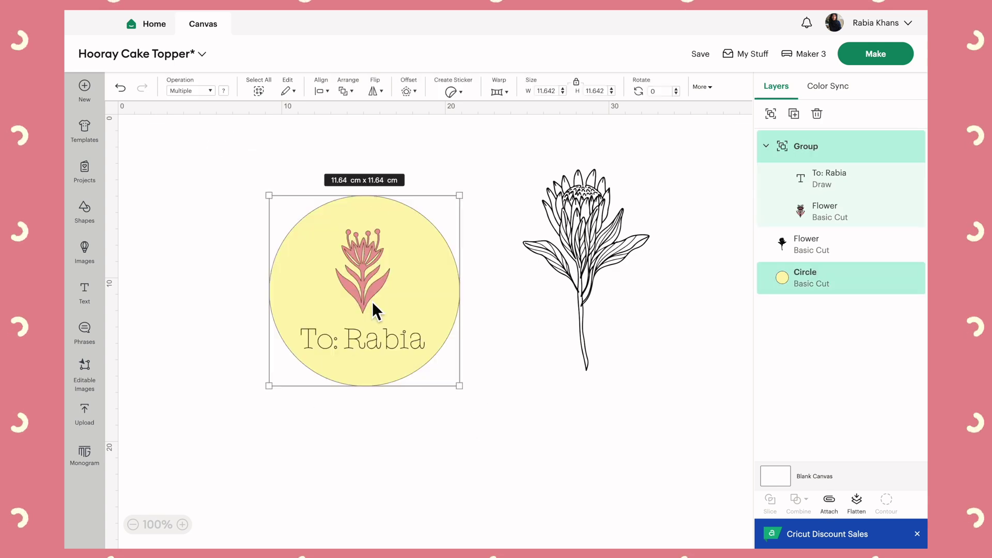
{"action": "left_click", "coordinate": [321, 90]}
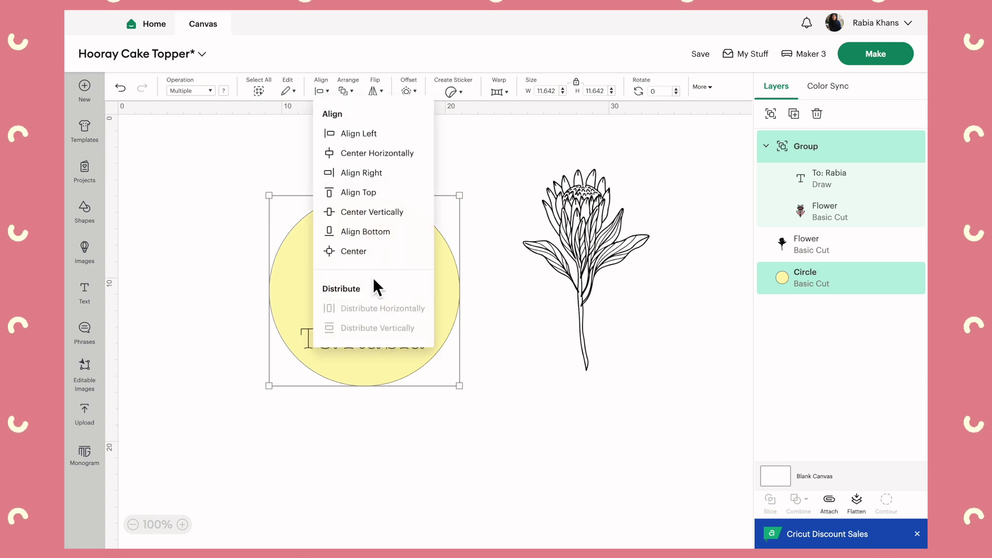
{"action": "left_click", "coordinate": [366, 252]}
{"action": "left_click", "coordinate": [488, 364]}
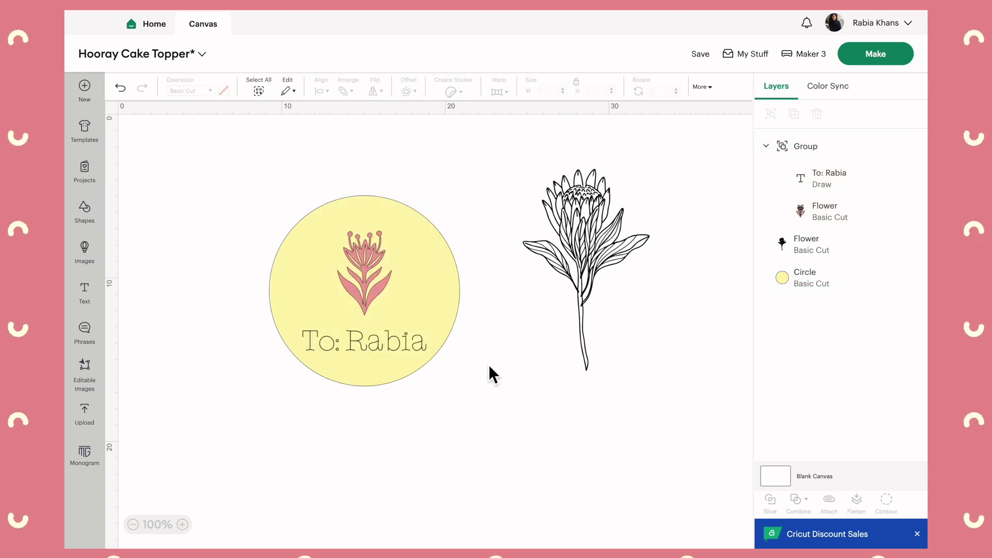
{"action": "left_click", "coordinate": [365, 336]}
{"action": "left_click", "coordinate": [376, 392]}
{"action": "left_click", "coordinate": [365, 305]}
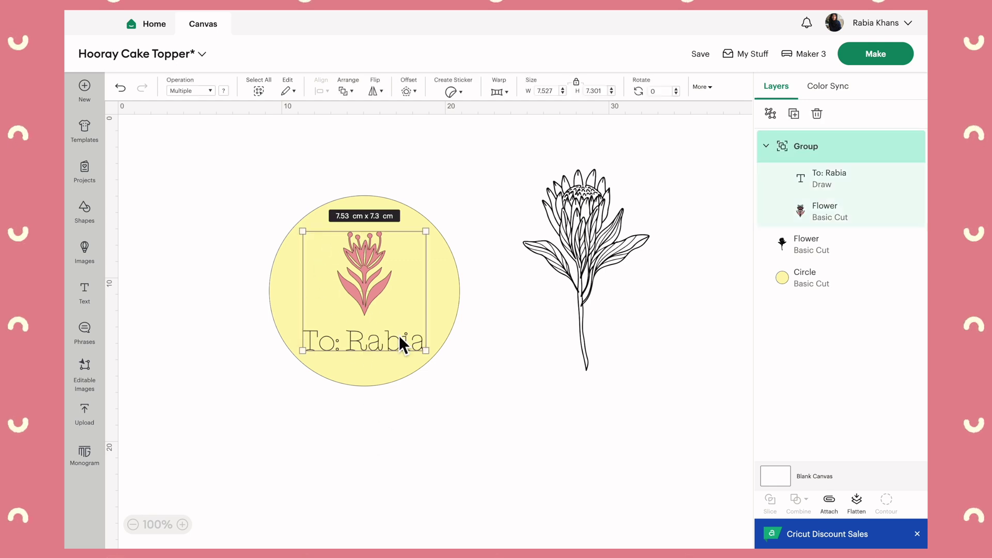
{"action": "left_click", "coordinate": [235, 314]}
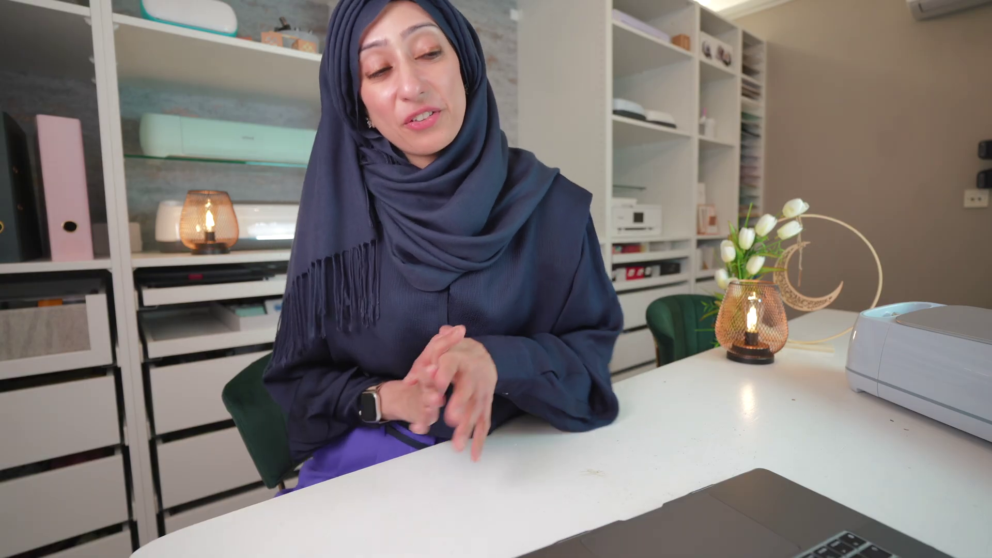